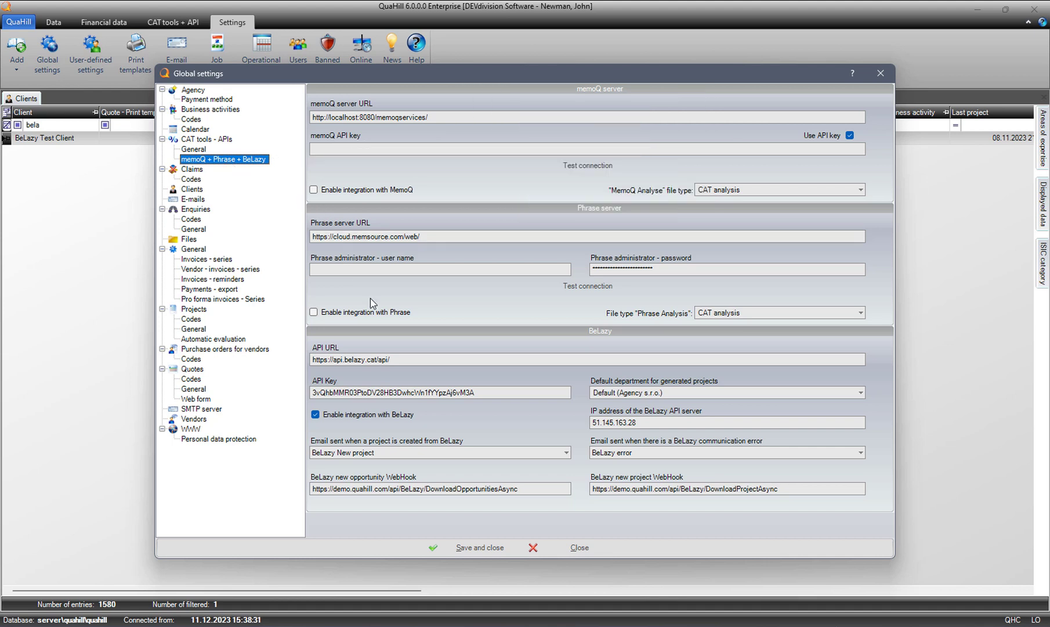
Step: Review the BeLazy API URL, API key, default department, server IP address and integration option in the global settings
{"action": "left_click", "coordinate": [409, 358]}
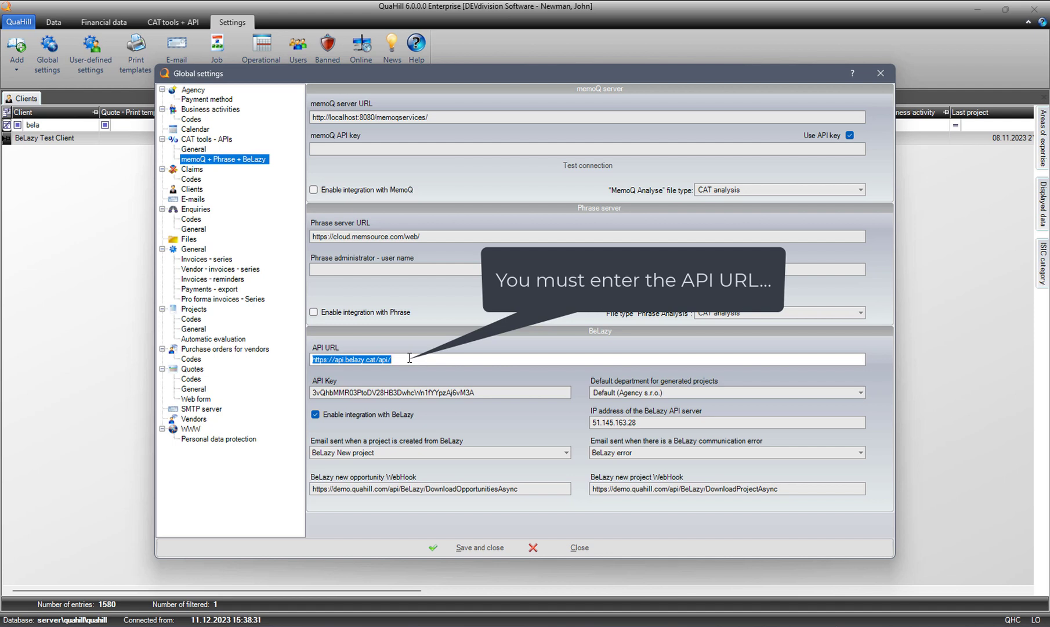
{"action": "left_click", "coordinate": [412, 392]}
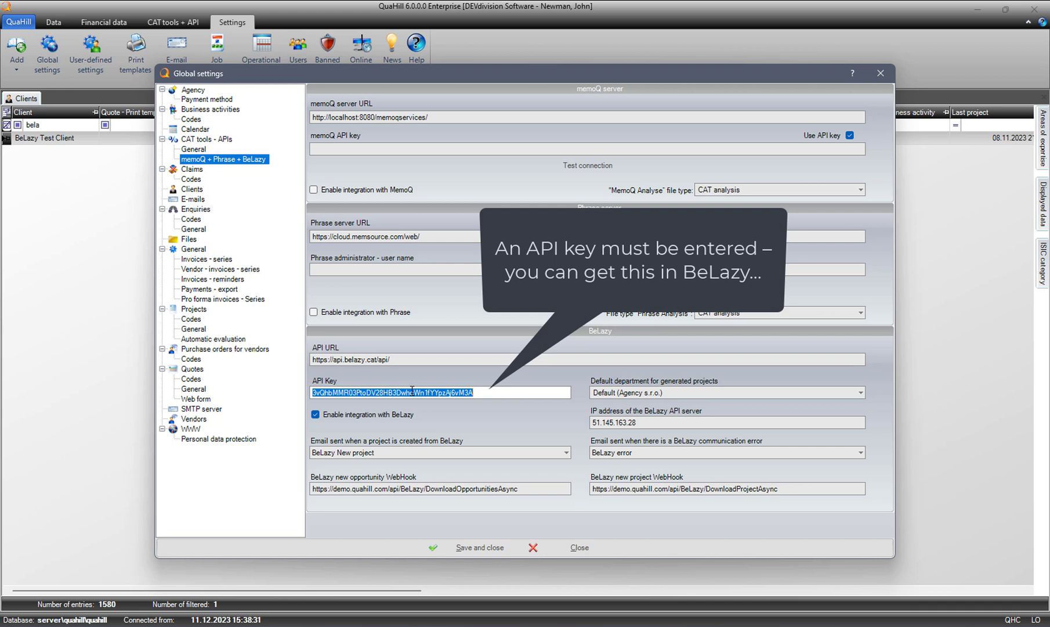
{"action": "left_click", "coordinate": [614, 395]}
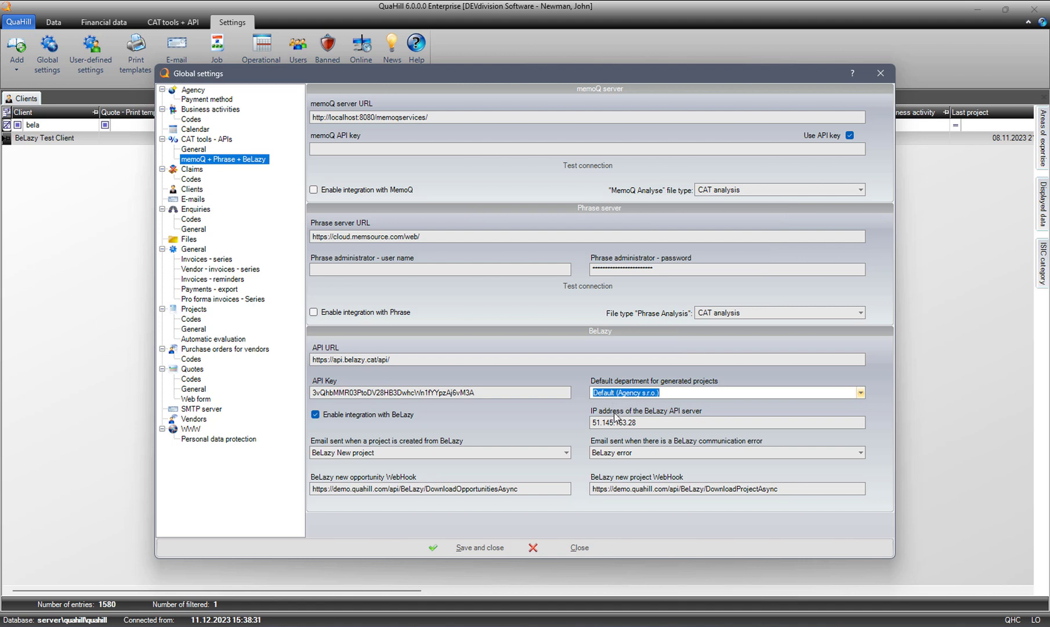
{"action": "left_click", "coordinate": [616, 420]}
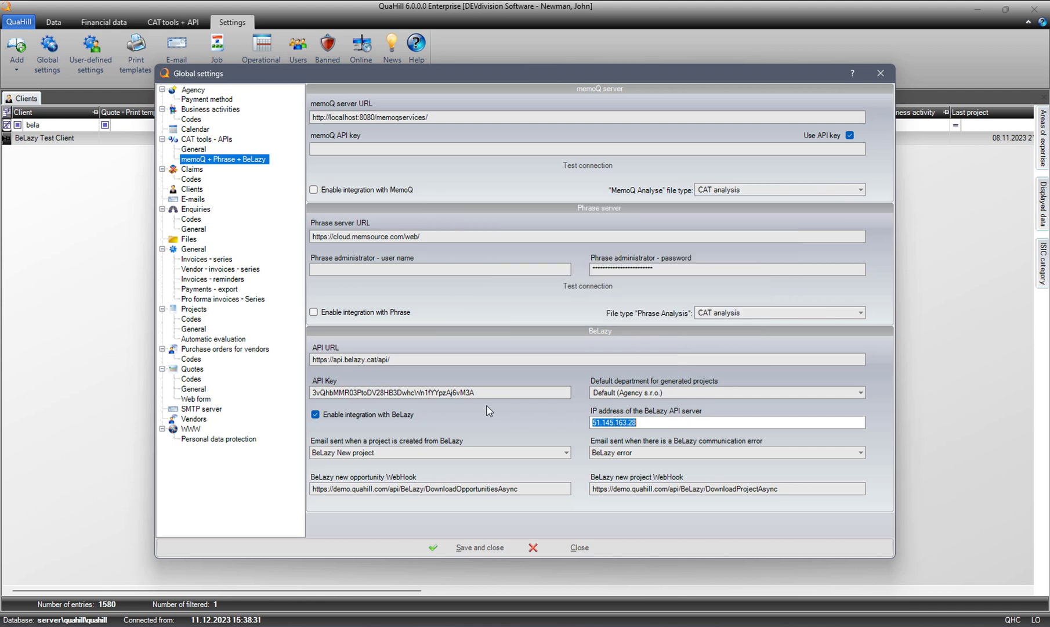
{"action": "left_click", "coordinate": [399, 418]}
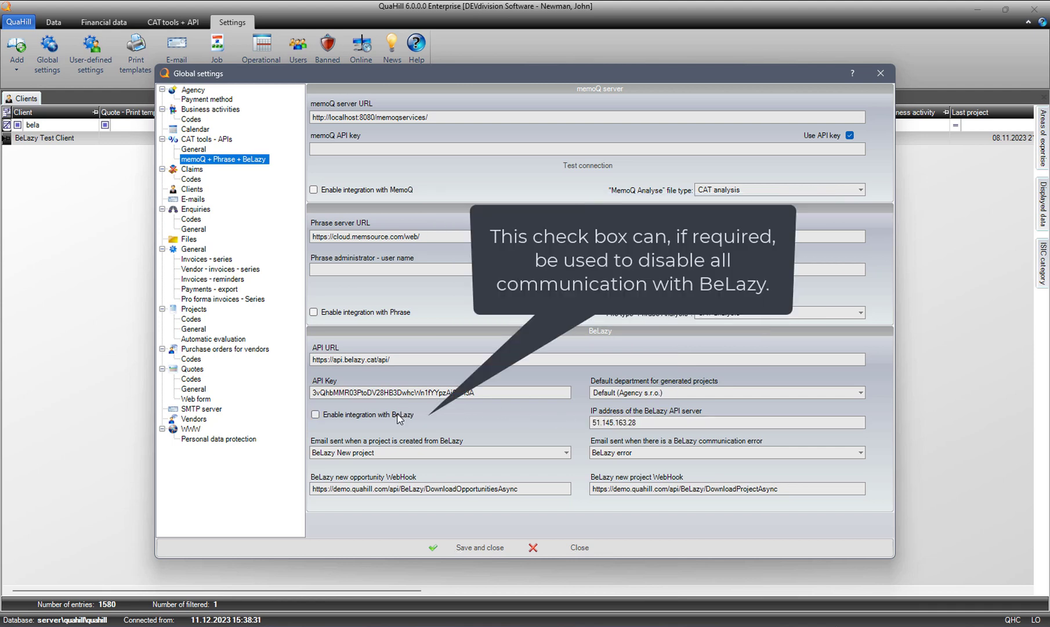
{"action": "left_click", "coordinate": [400, 419]}
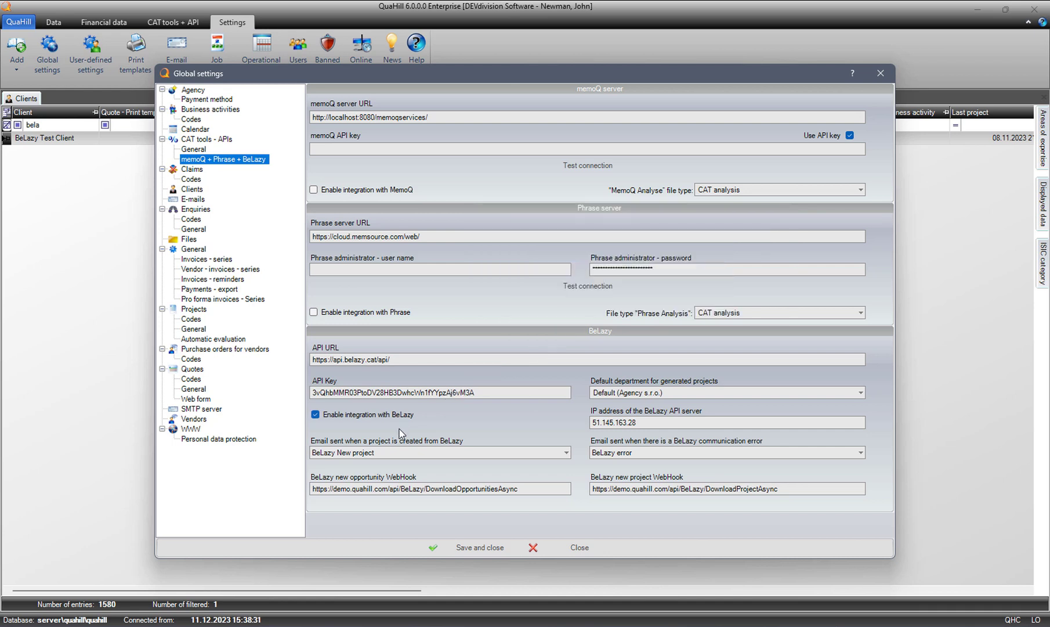
Step: Examine the BeLazy new-project and communication-error e-mail options and the new opportunity and new project WebHook addresses
{"action": "left_click", "coordinate": [398, 452]}
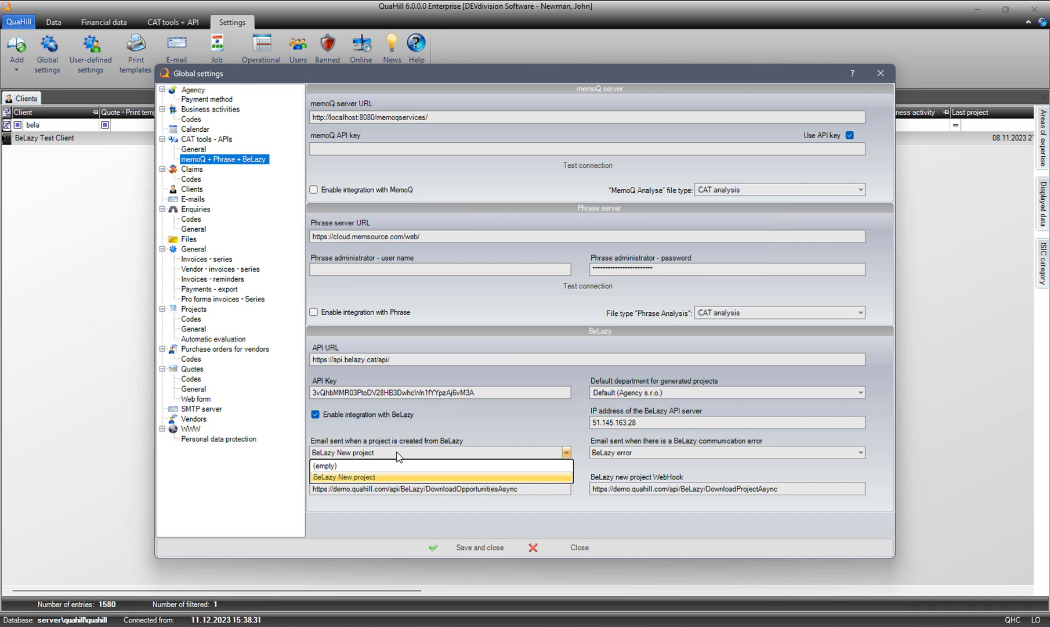
{"action": "left_click", "coordinate": [398, 455]}
{"action": "left_click", "coordinate": [612, 454]}
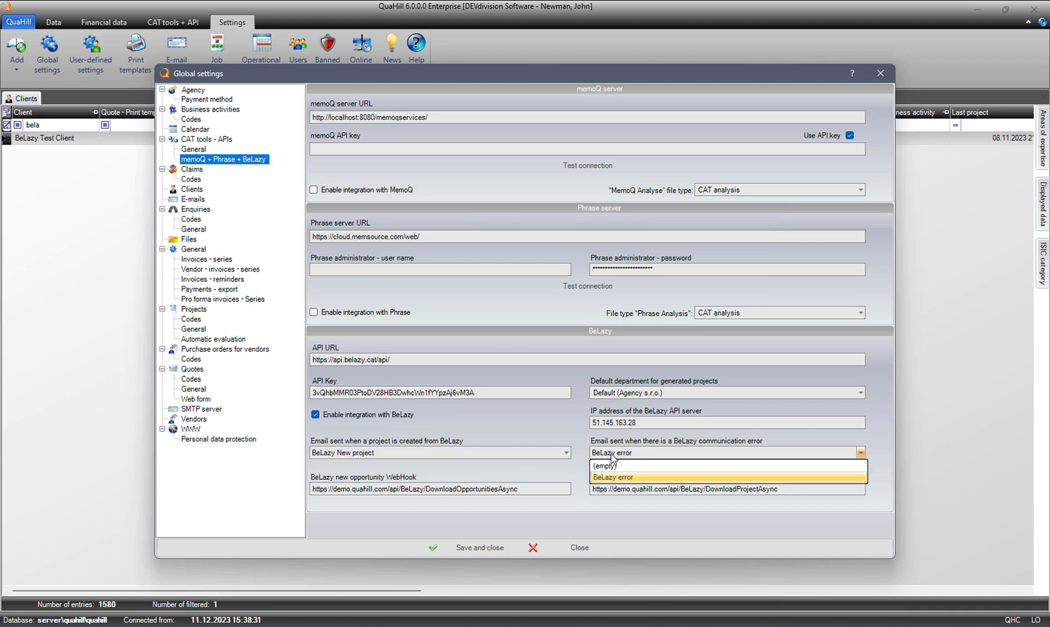
{"action": "left_click", "coordinate": [613, 455]}
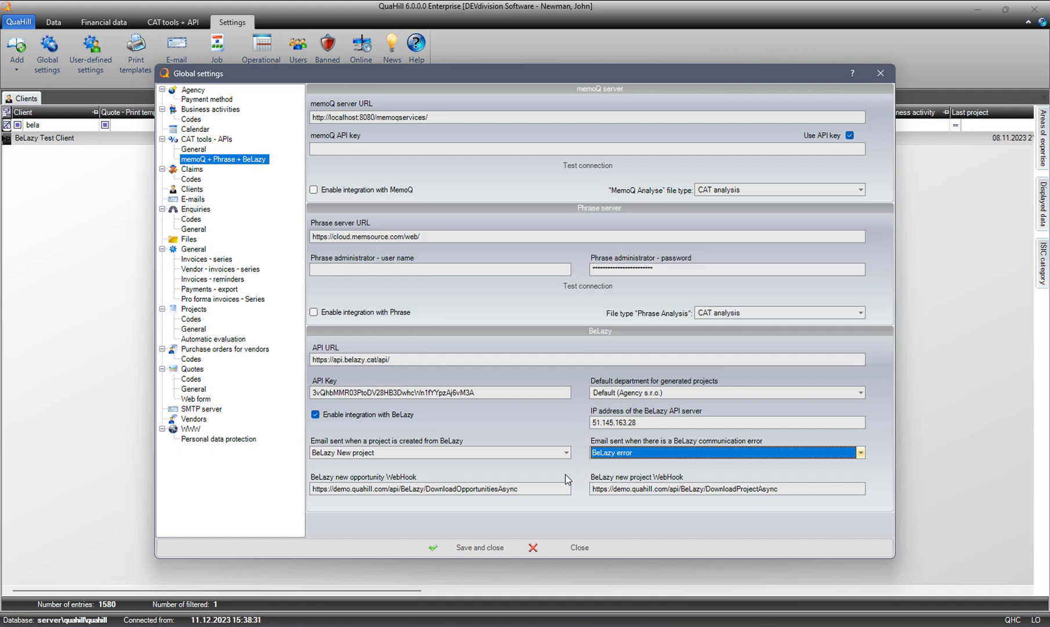
{"action": "left_click", "coordinate": [550, 484]}
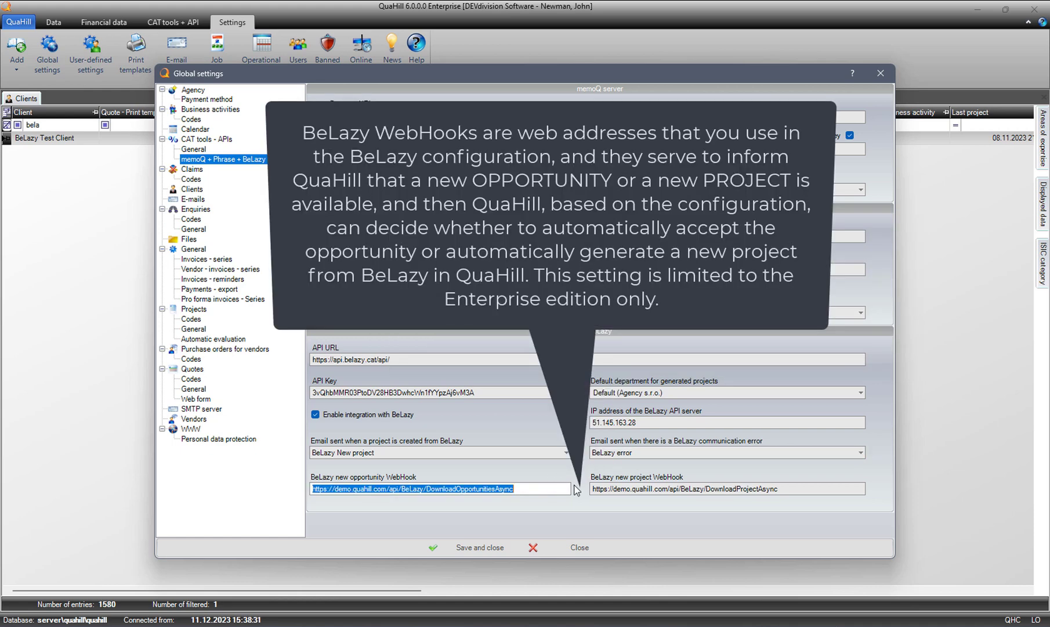
{"action": "left_click", "coordinate": [598, 491]}
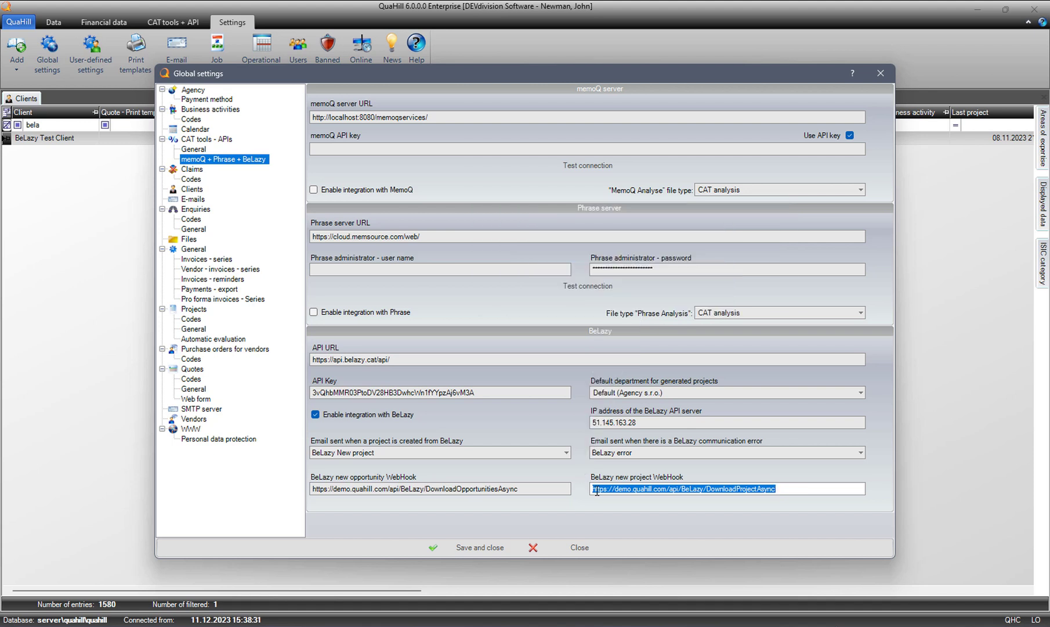
Step: Check the QuaHill API URL in the WWW settings, return to the BeLazy settings and close the global settings
{"action": "left_click", "coordinate": [192, 429]}
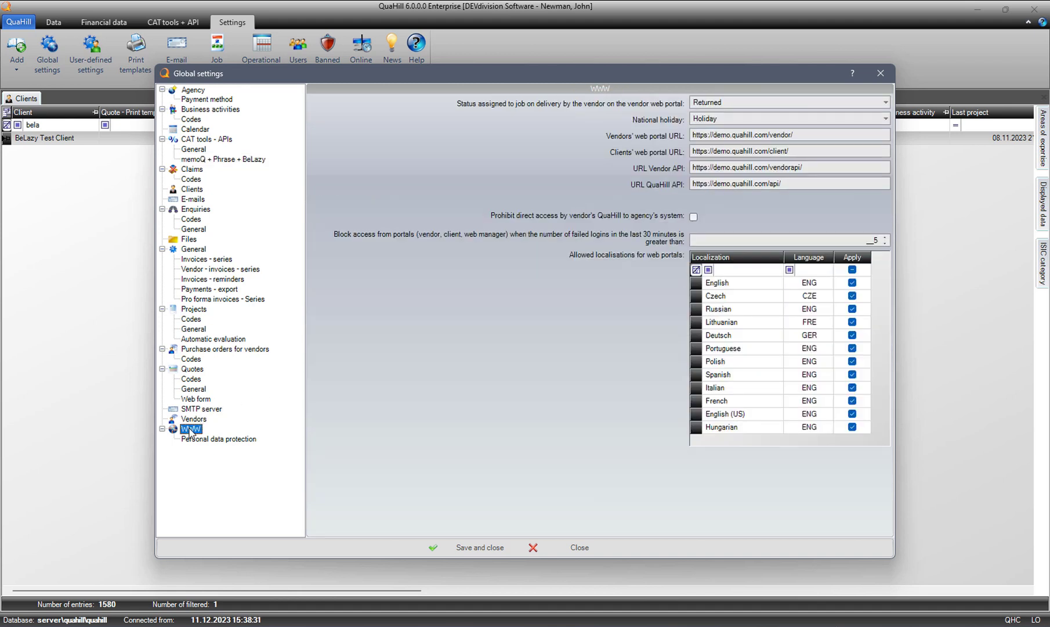
{"action": "left_click", "coordinate": [711, 183]}
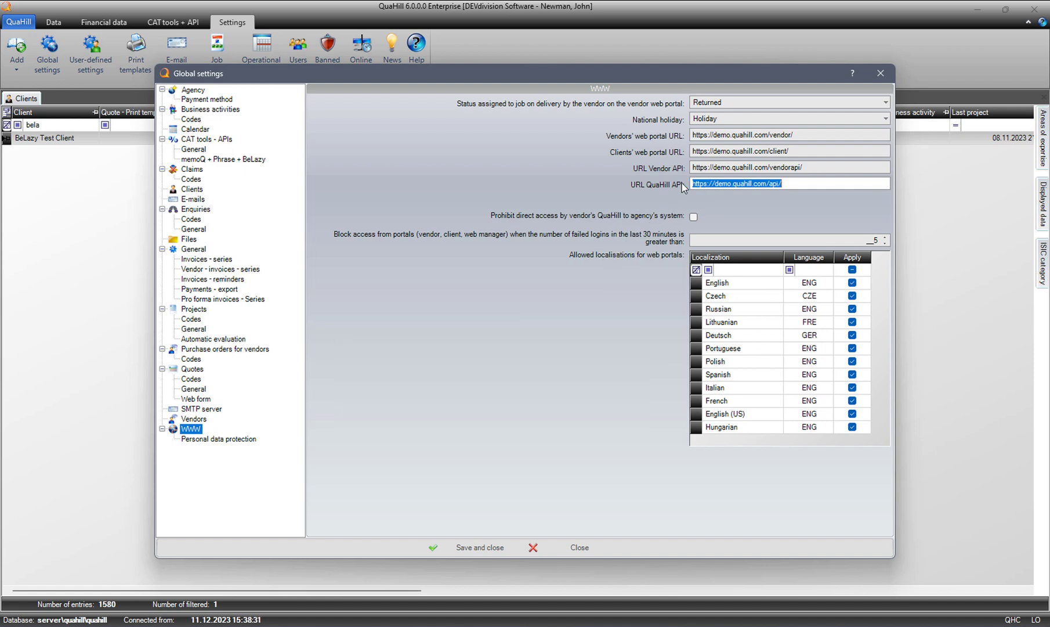
{"action": "left_click", "coordinate": [257, 163]}
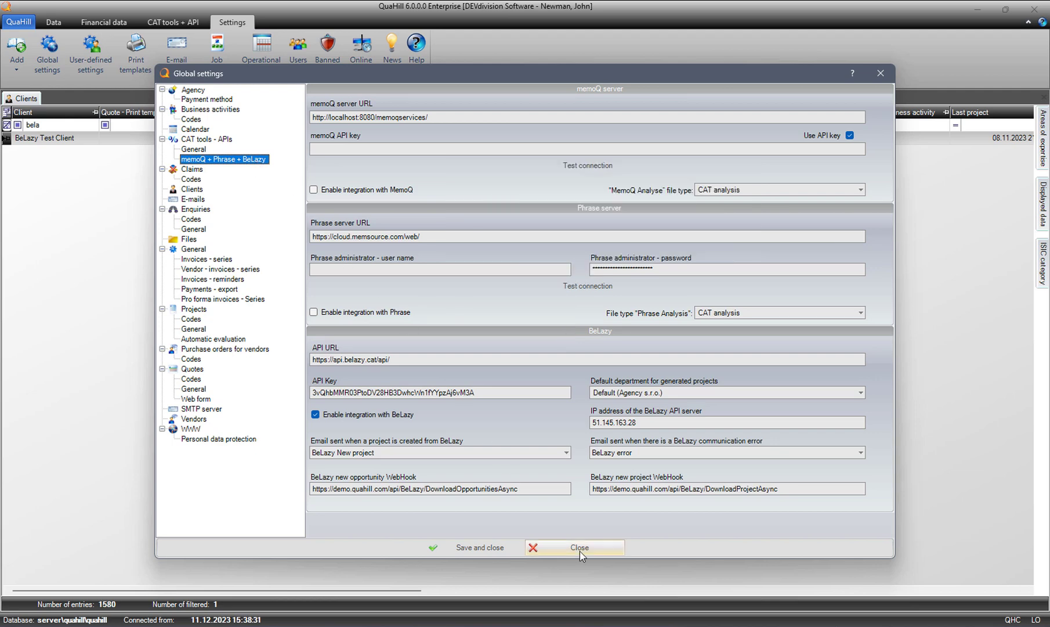
{"action": "left_click", "coordinate": [512, 548]}
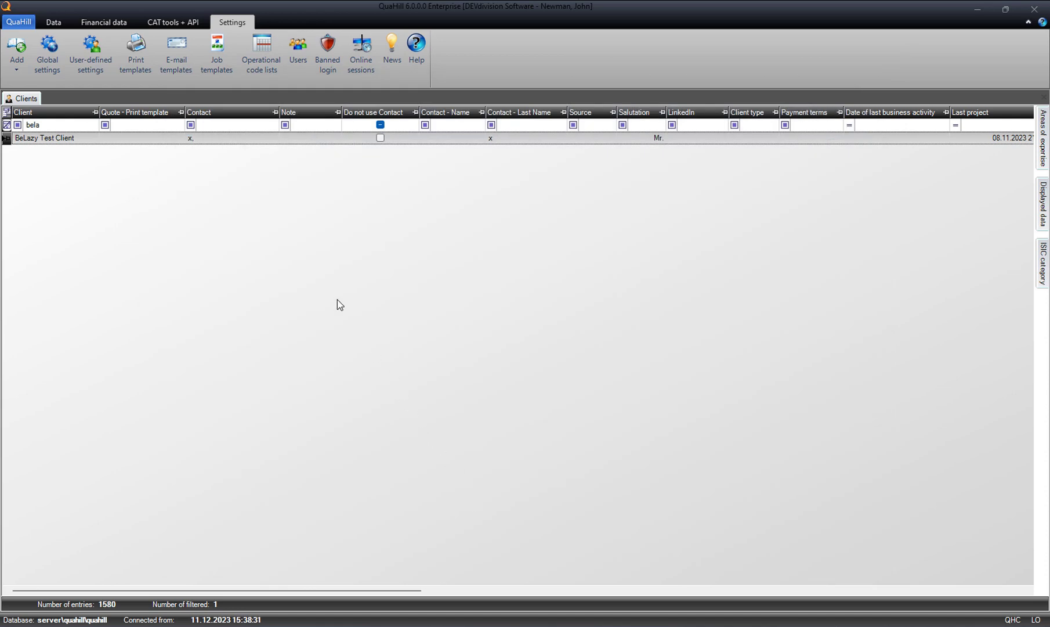
Step: Open BeLazy Test Client's API connection settings and review the organization ID and the automatic opportunity and project options
{"action": "double_click", "coordinate": [150, 138]}
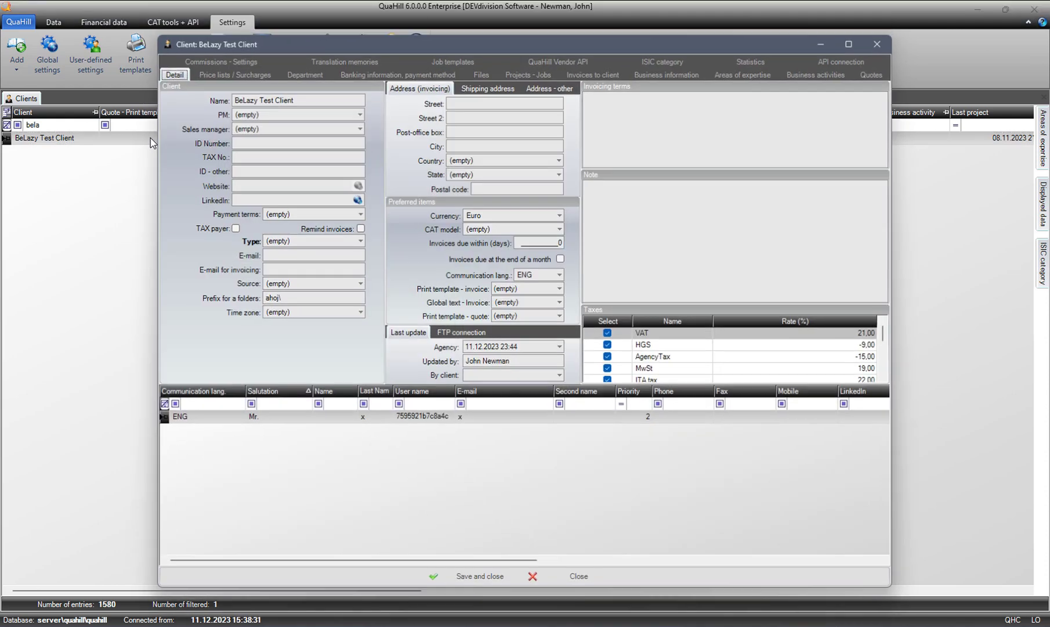
{"action": "left_click", "coordinate": [843, 64]}
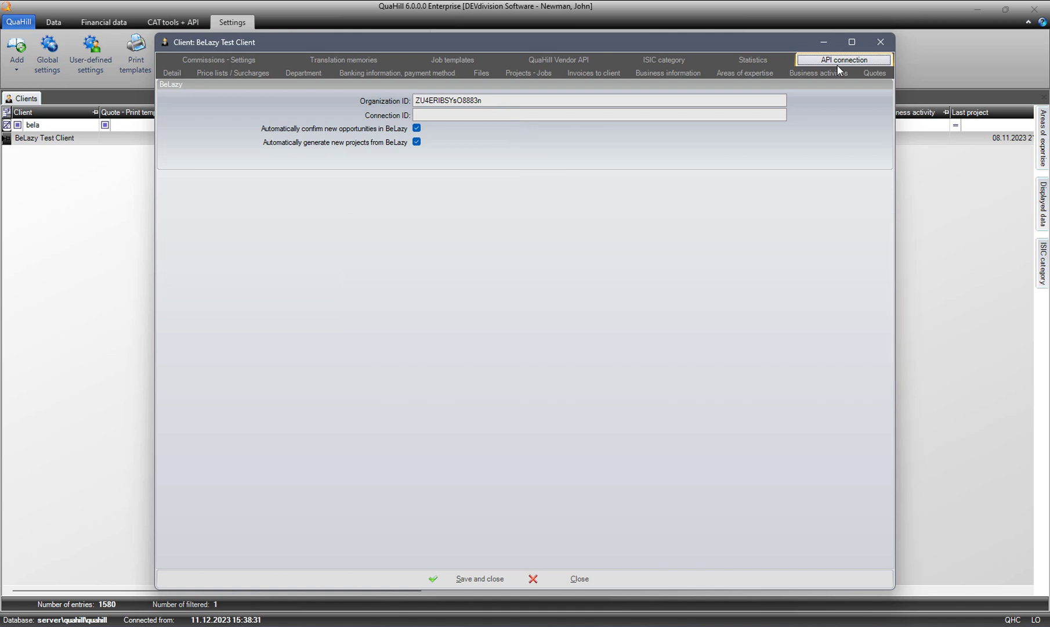
{"action": "left_click", "coordinate": [538, 99]}
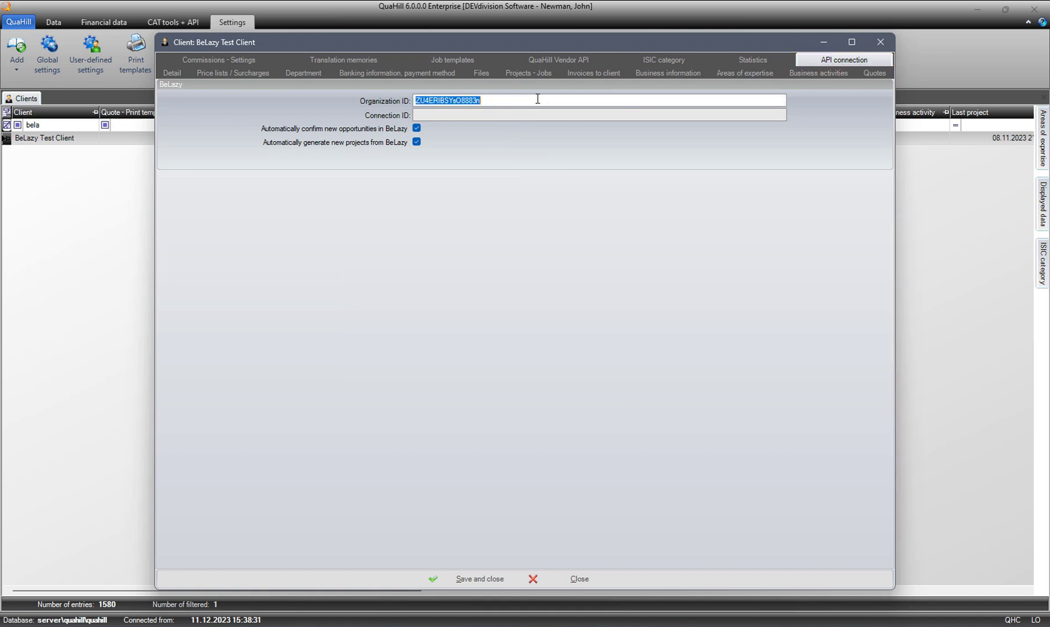
{"action": "left_click", "coordinate": [419, 130]}
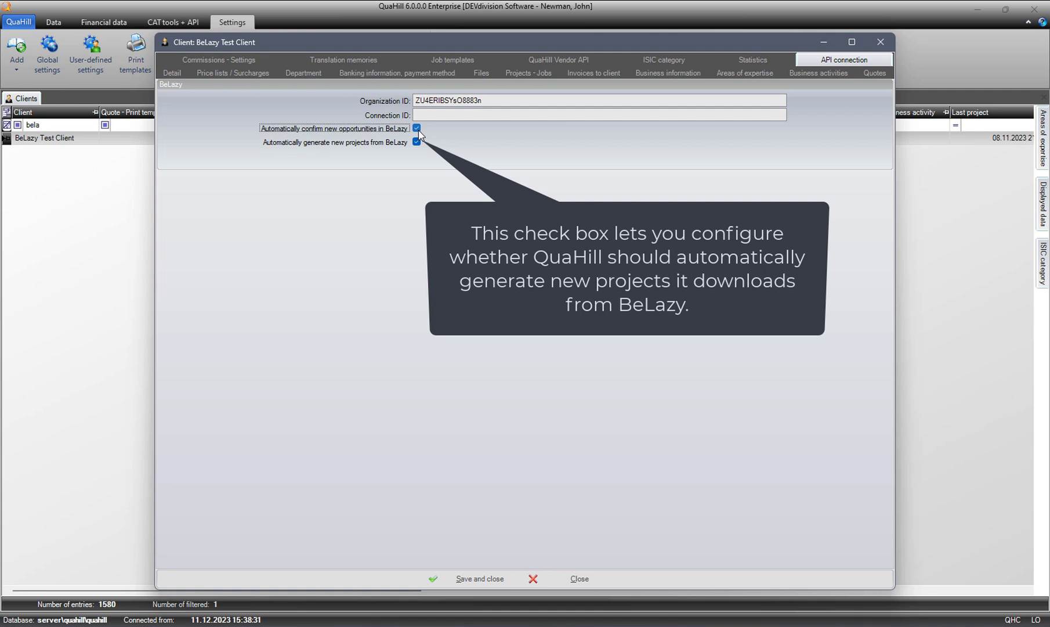
{"action": "left_click", "coordinate": [416, 143]}
{"action": "left_click", "coordinate": [416, 144]}
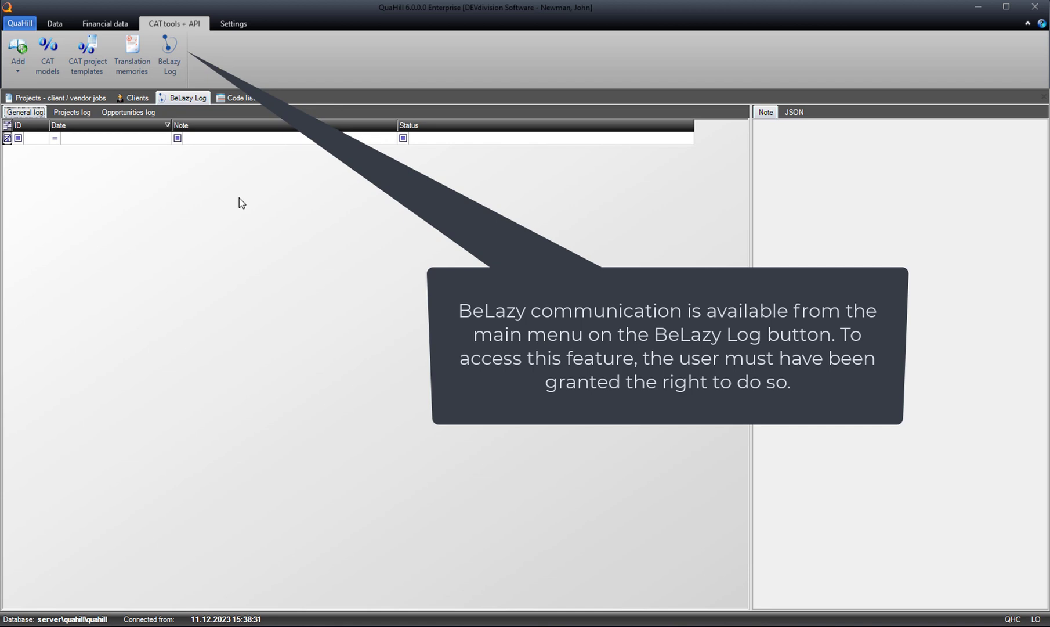
Step: Download opportunities from the BeLazy general log and copy the organization ID from the error record's note
{"action": "right_click", "coordinate": [239, 199]}
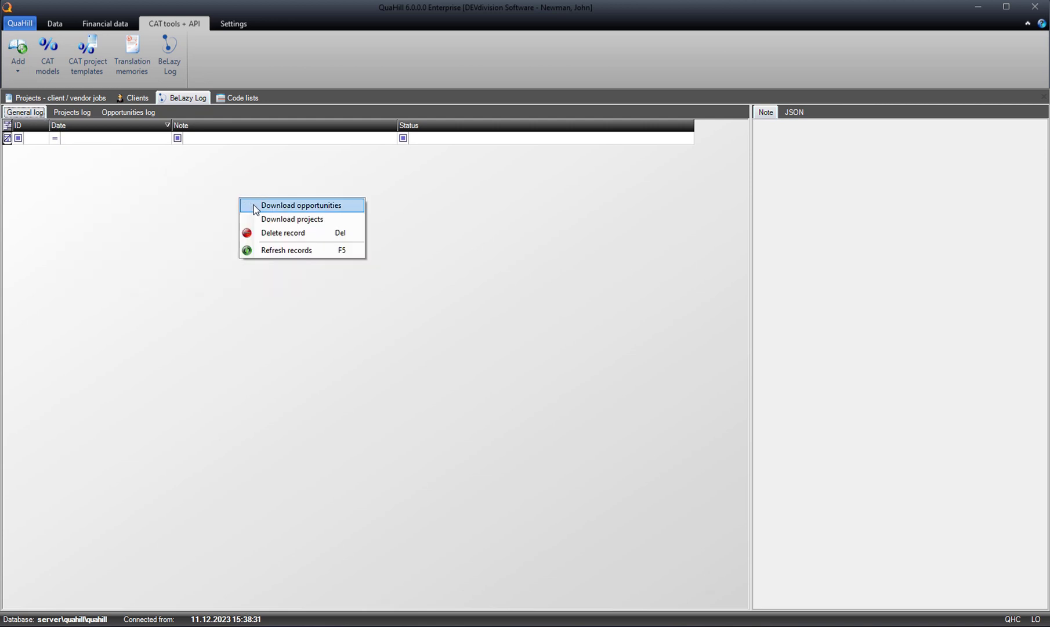
{"action": "left_click", "coordinate": [255, 209]}
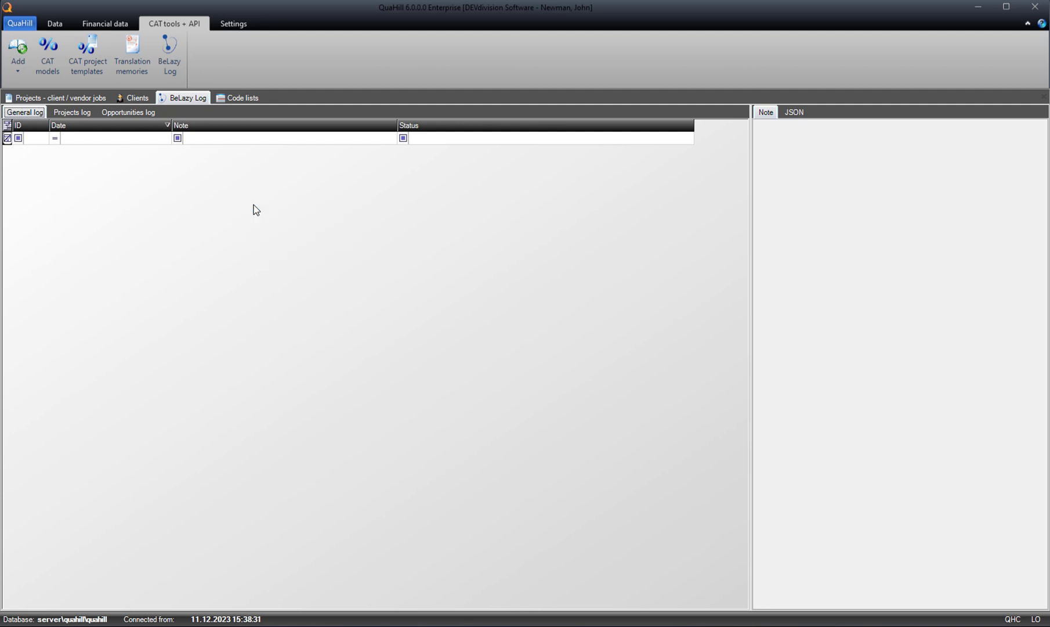
{"action": "left_click", "coordinate": [256, 152]}
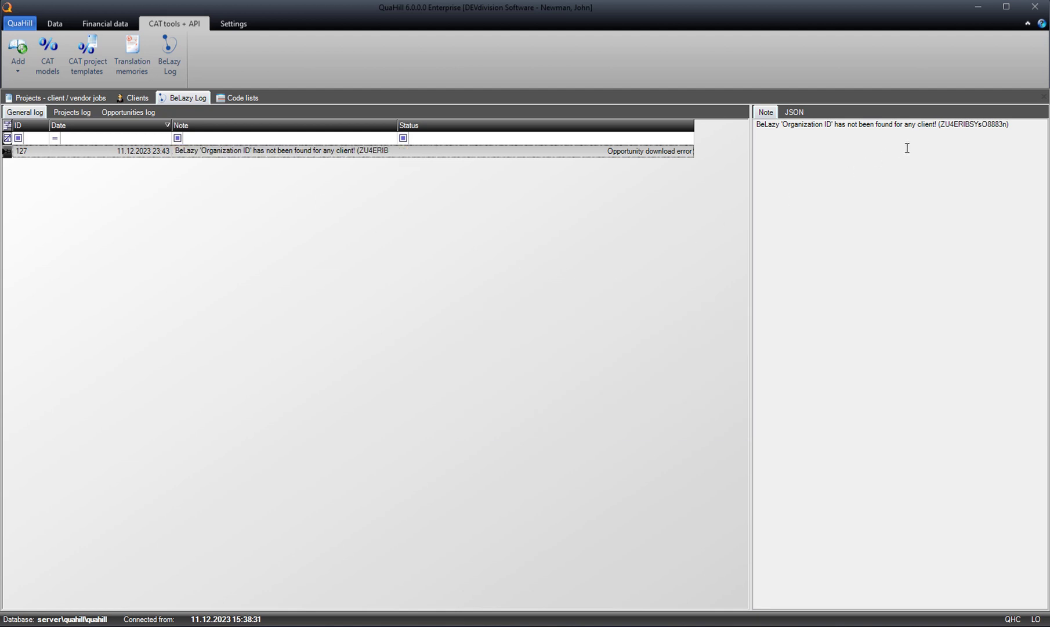
{"action": "left_click_drag", "start_coordinate": [942, 125], "coordinate": [999, 126]}
{"action": "key", "text": "ctrl+c"}
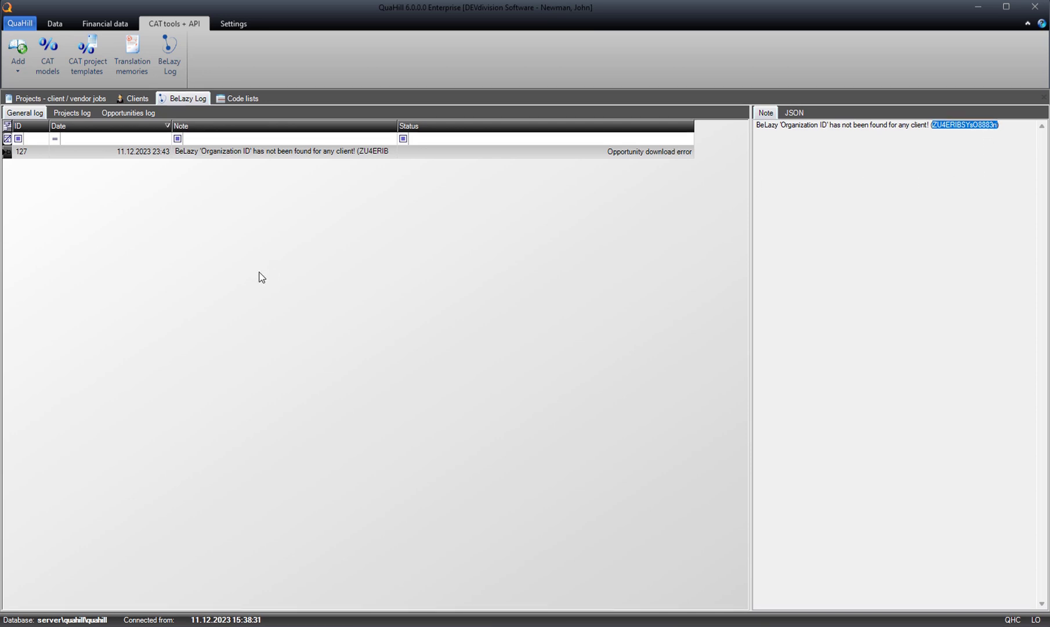
Step: Paste the copied organization ID into BeLazy Test Client's API connection settings and save the client
{"action": "left_click", "coordinate": [128, 100]}
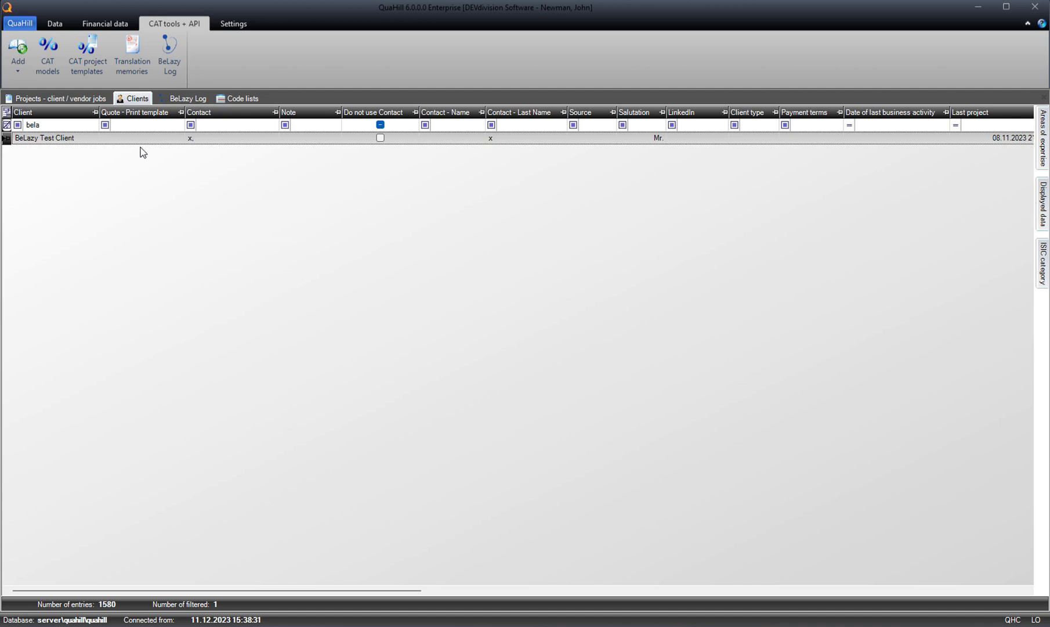
{"action": "double_click", "coordinate": [113, 139]}
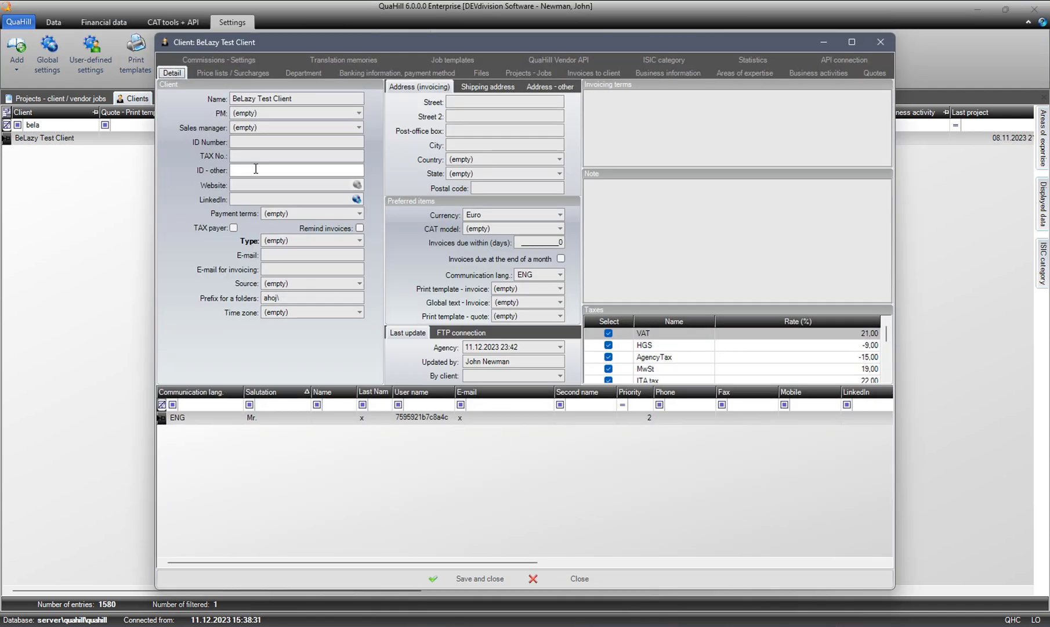
{"action": "left_click", "coordinate": [836, 60]}
{"action": "left_click", "coordinate": [644, 102]}
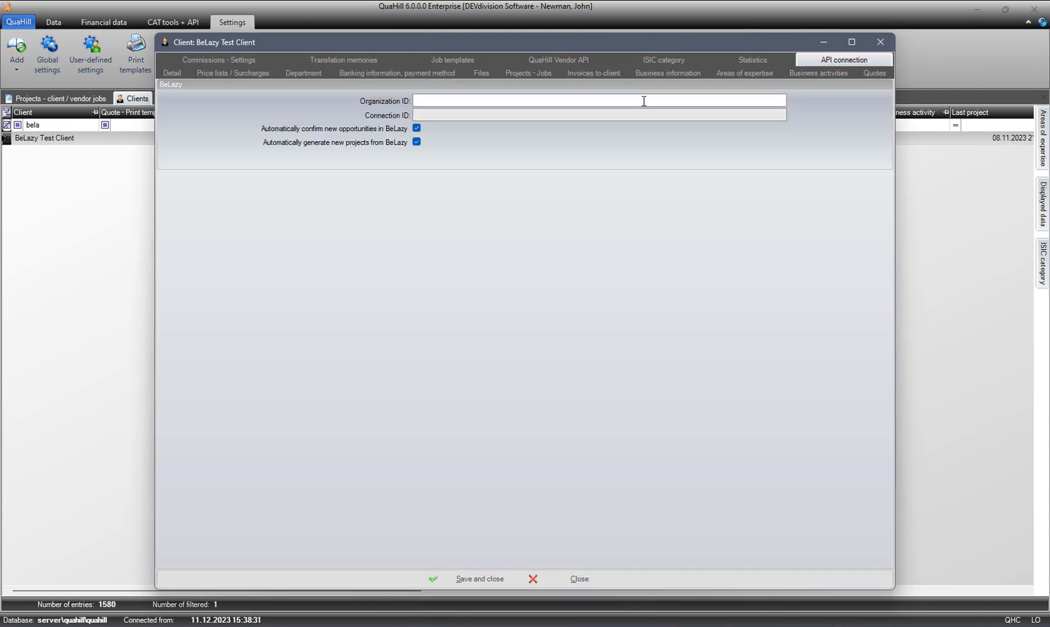
{"action": "key", "text": "ctrl+v"}
{"action": "left_click", "coordinate": [495, 578]}
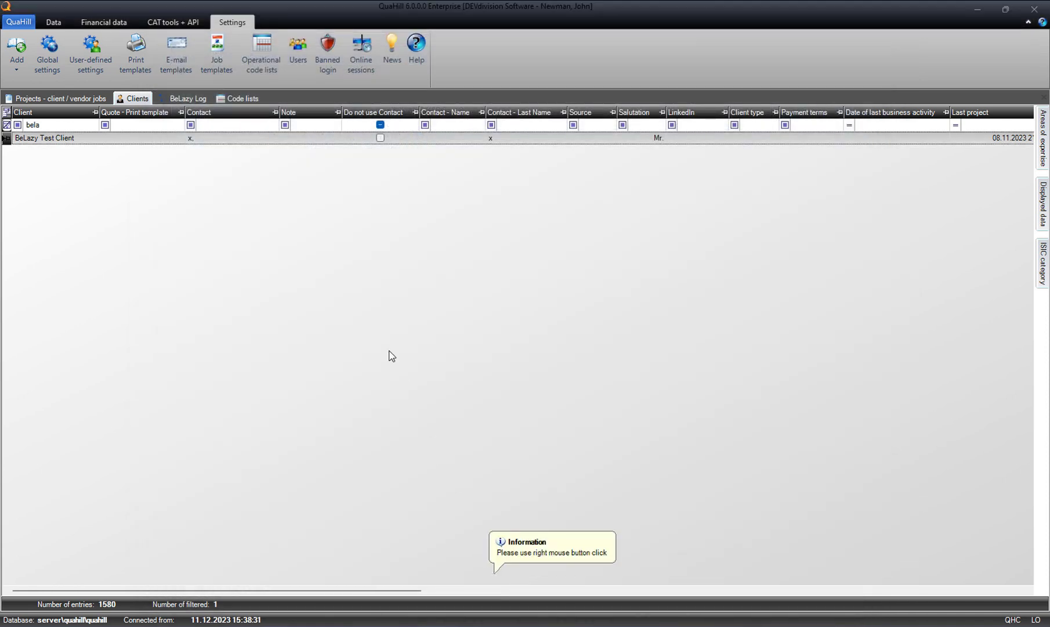
Step: Return to the BeLazy log and download the opportunities again
{"action": "left_click", "coordinate": [180, 99]}
{"action": "right_click", "coordinate": [191, 188]}
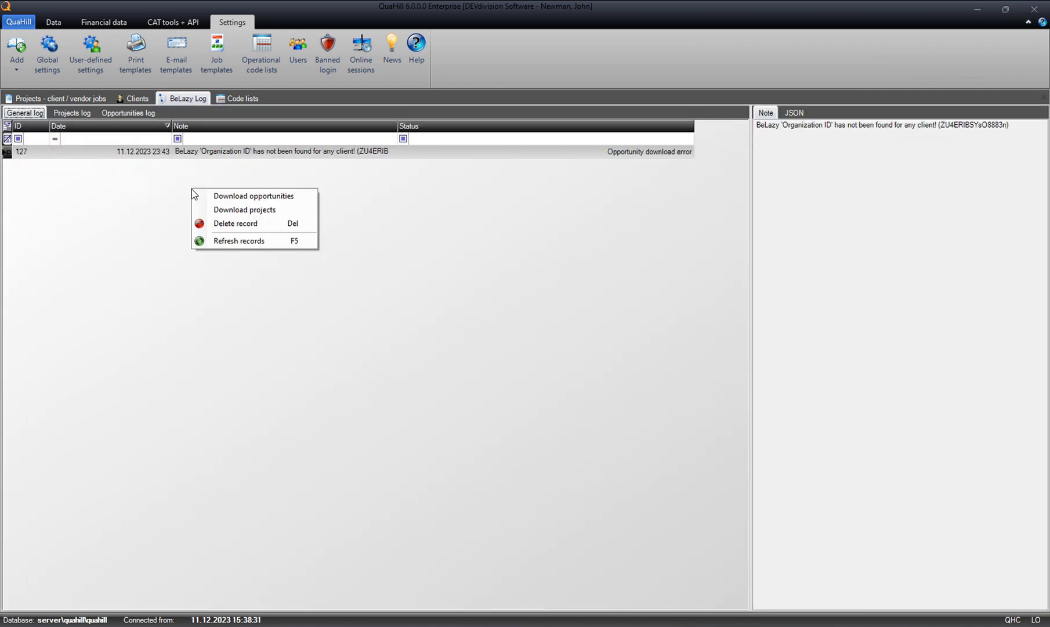
{"action": "left_click", "coordinate": [208, 195]}
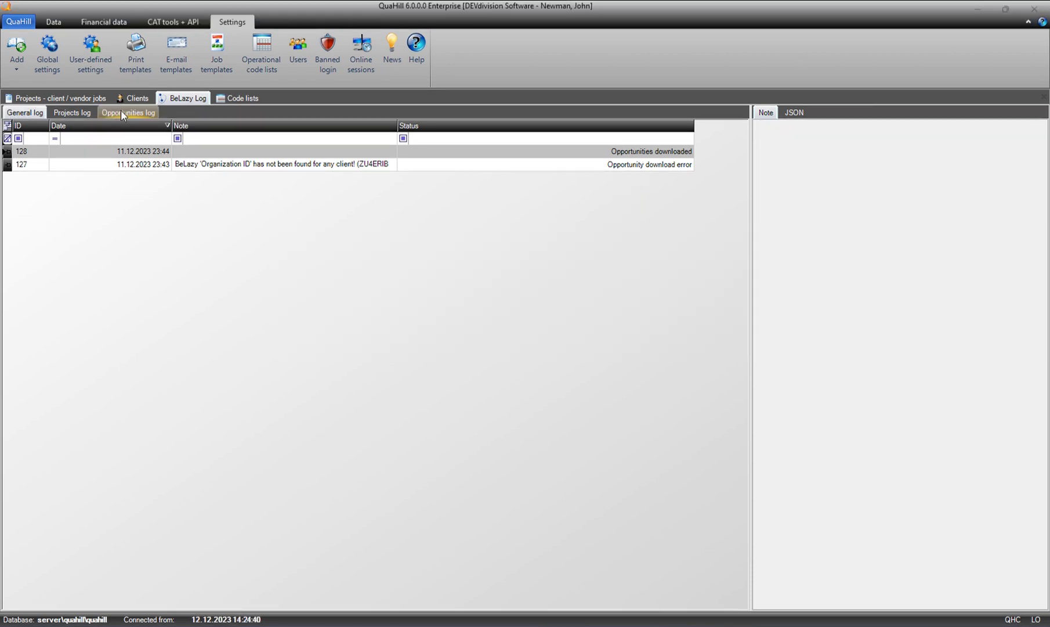
Step: Examine the opportunities log and the actions available for the unaccepted DE translation record, and return to the general log
{"action": "left_click", "coordinate": [120, 112]}
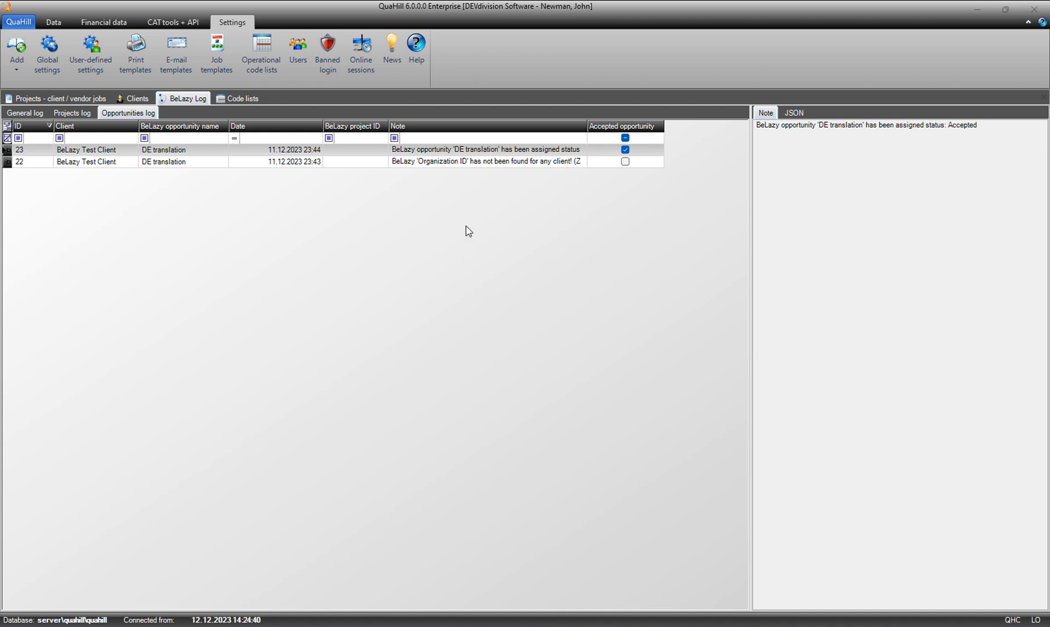
{"action": "left_click", "coordinate": [467, 162]}
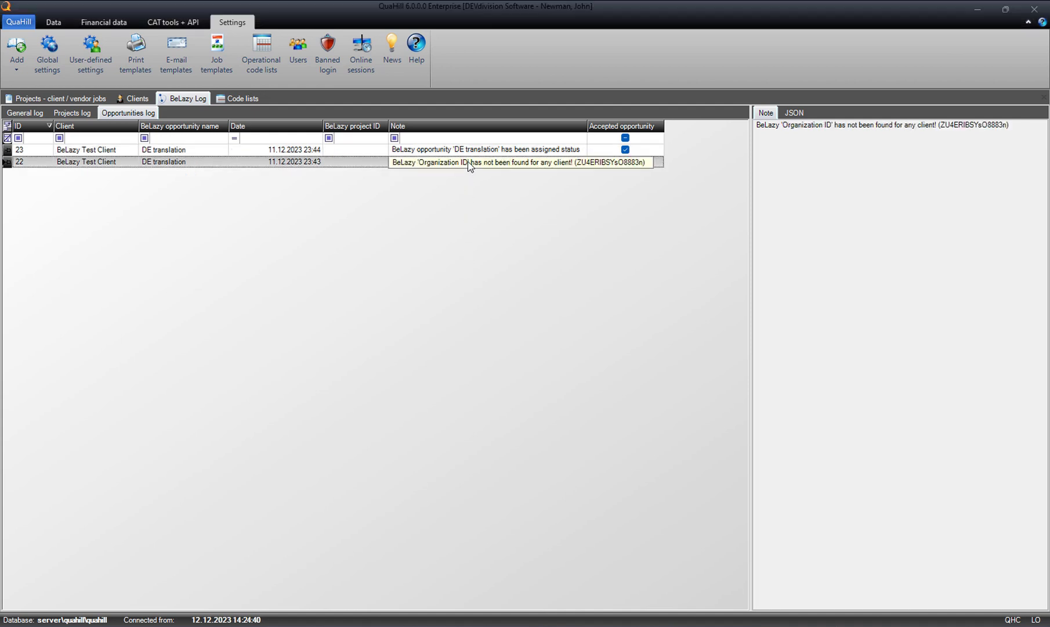
{"action": "right_click", "coordinate": [468, 162]}
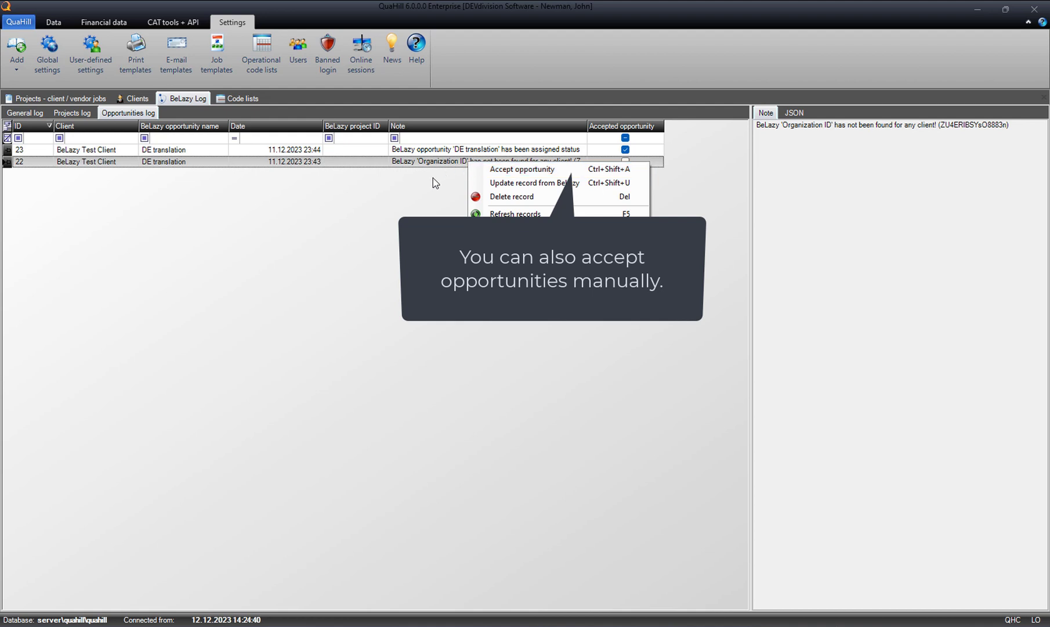
{"action": "key", "text": "Escape"}
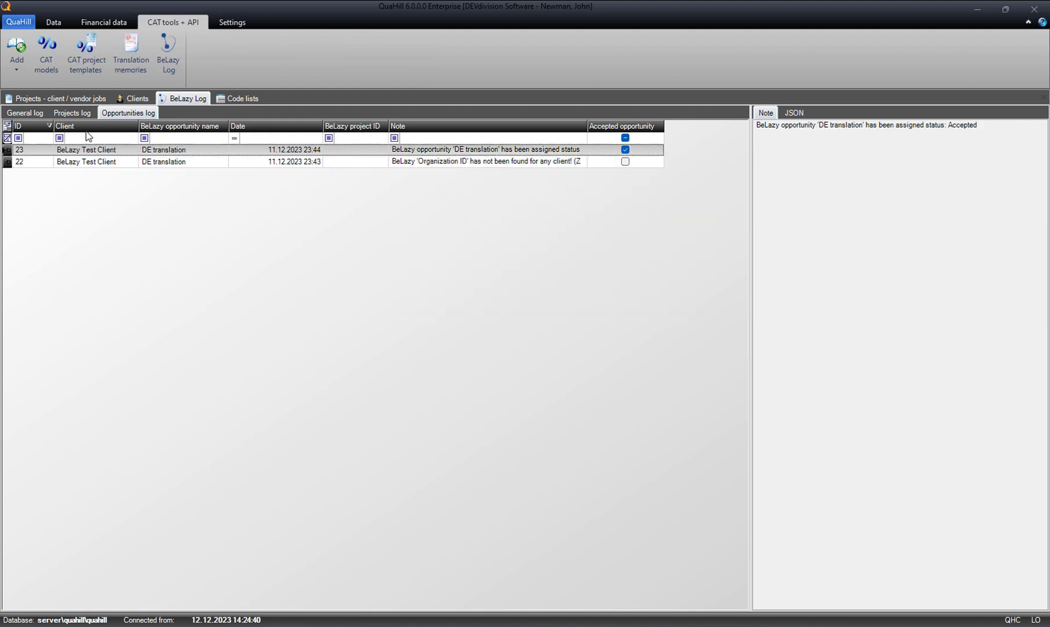
{"action": "left_click", "coordinate": [25, 113]}
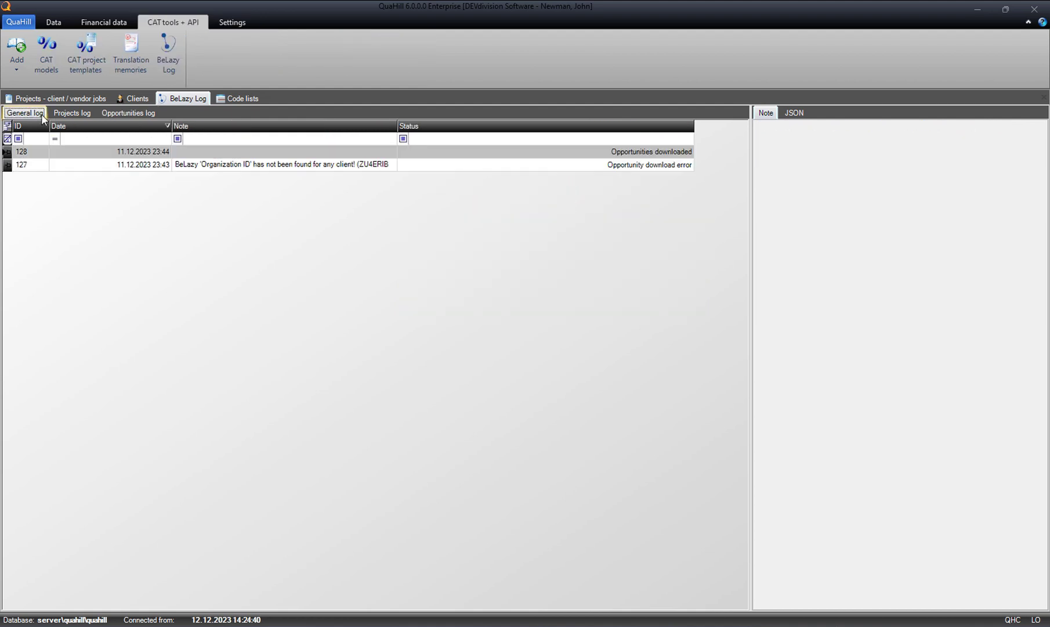
Step: Download projects from the BeLazy general log, refresh the projects log, and check the note of the BeLazy Test Client record
{"action": "right_click", "coordinate": [184, 192]}
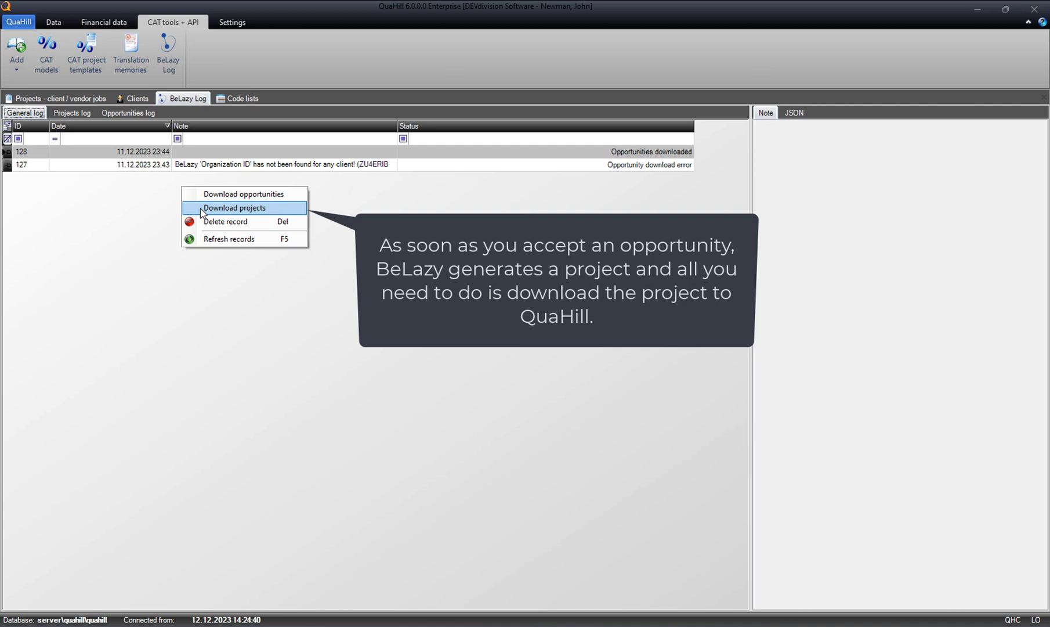
{"action": "left_click", "coordinate": [202, 209]}
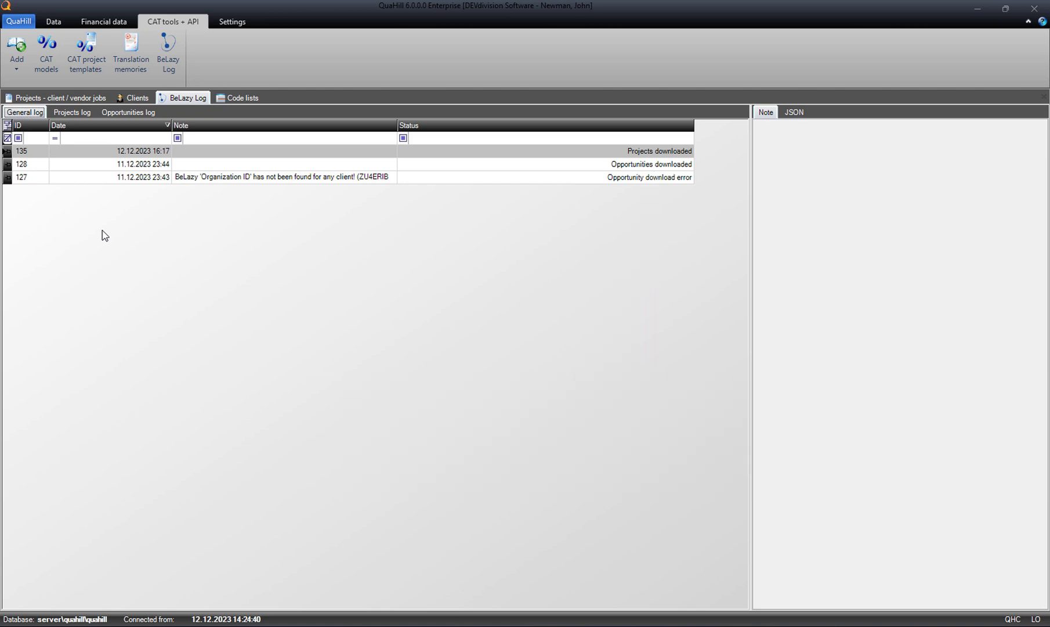
{"action": "left_click", "coordinate": [78, 113]}
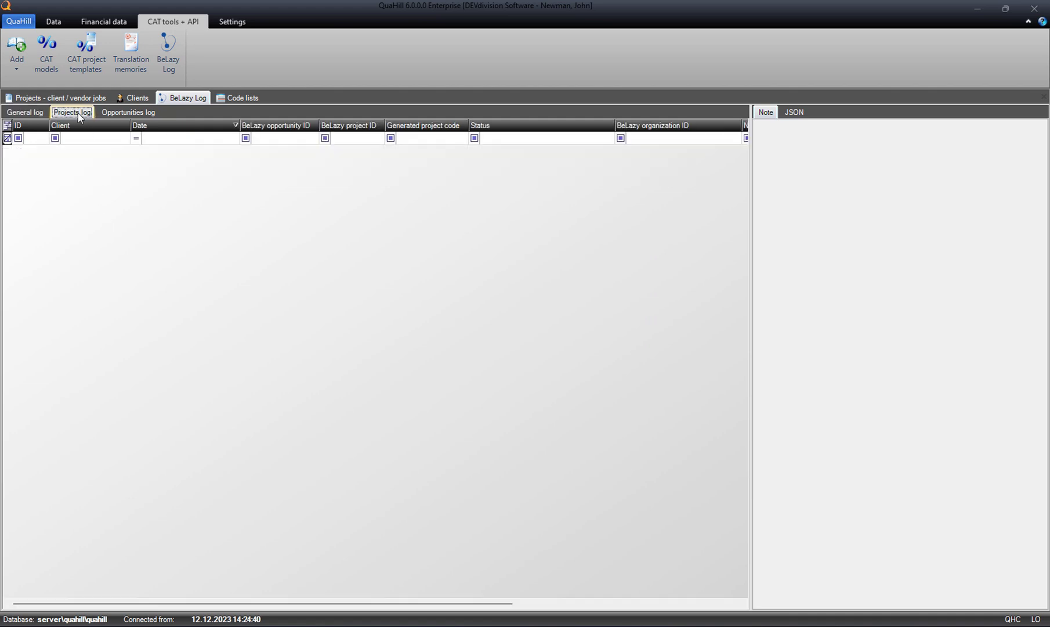
{"action": "right_click", "coordinate": [121, 173]}
{"action": "left_click", "coordinate": [155, 227]}
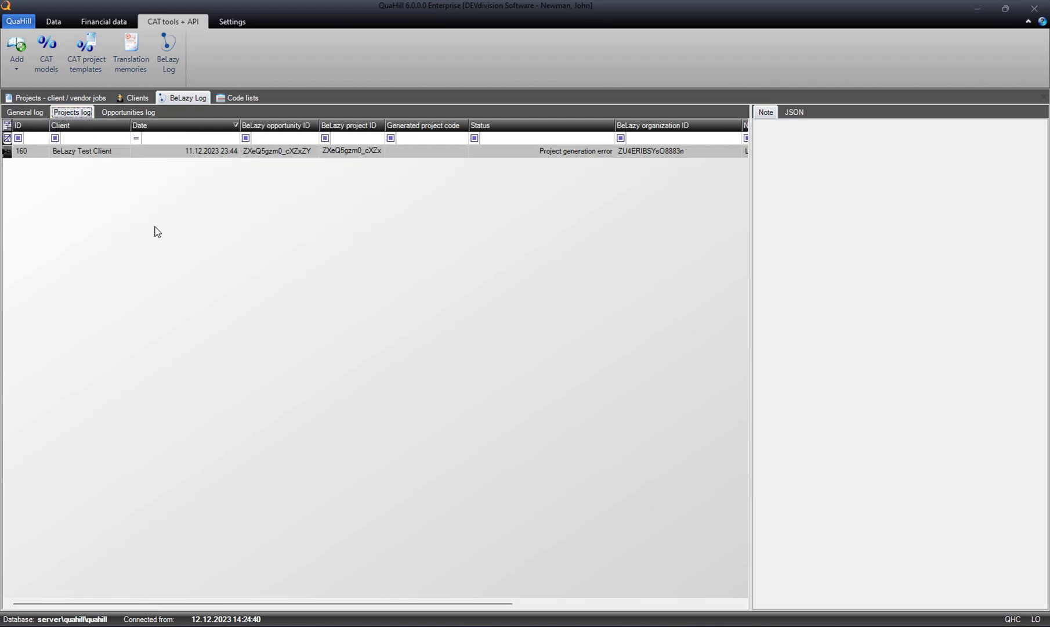
{"action": "left_click", "coordinate": [302, 153]}
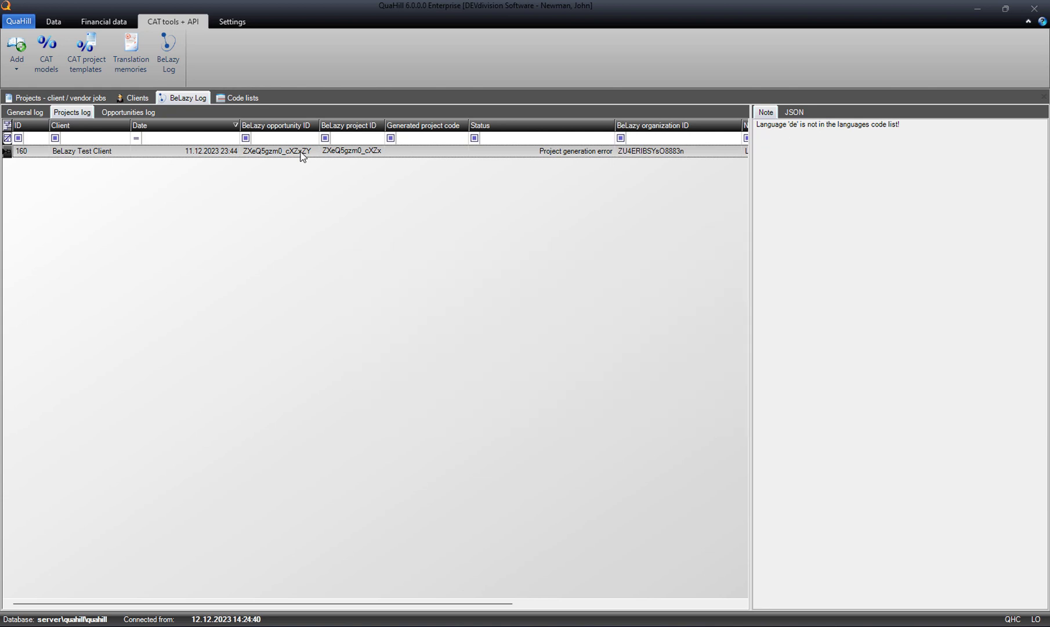
Step: In the Languages code list, set German (Germany)'s abbreviation to GER and its language-culture code to DE-DE
{"action": "left_click", "coordinate": [234, 22]}
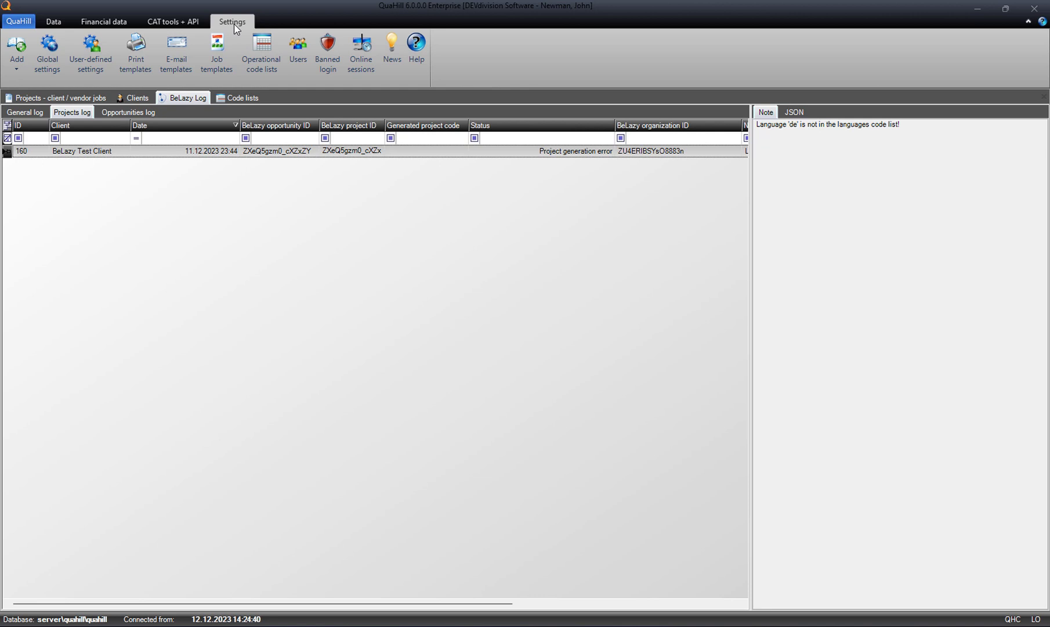
{"action": "left_click", "coordinate": [262, 58]}
{"action": "double_click", "coordinate": [241, 161]}
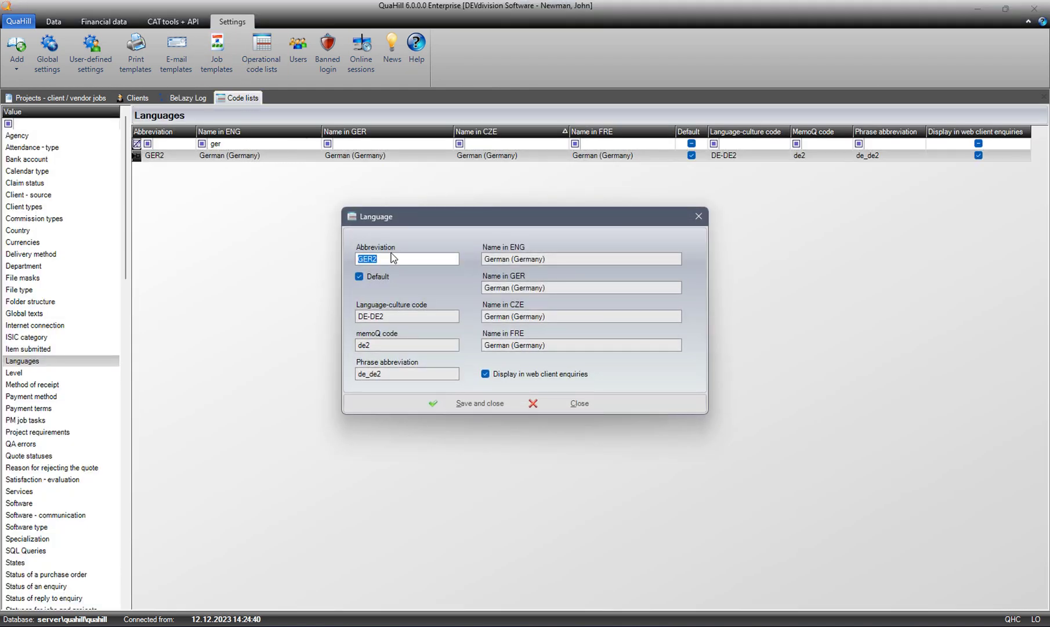
{"action": "left_click", "coordinate": [396, 258]}
{"action": "key", "text": "BackSpace"}
{"action": "left_click", "coordinate": [400, 316]}
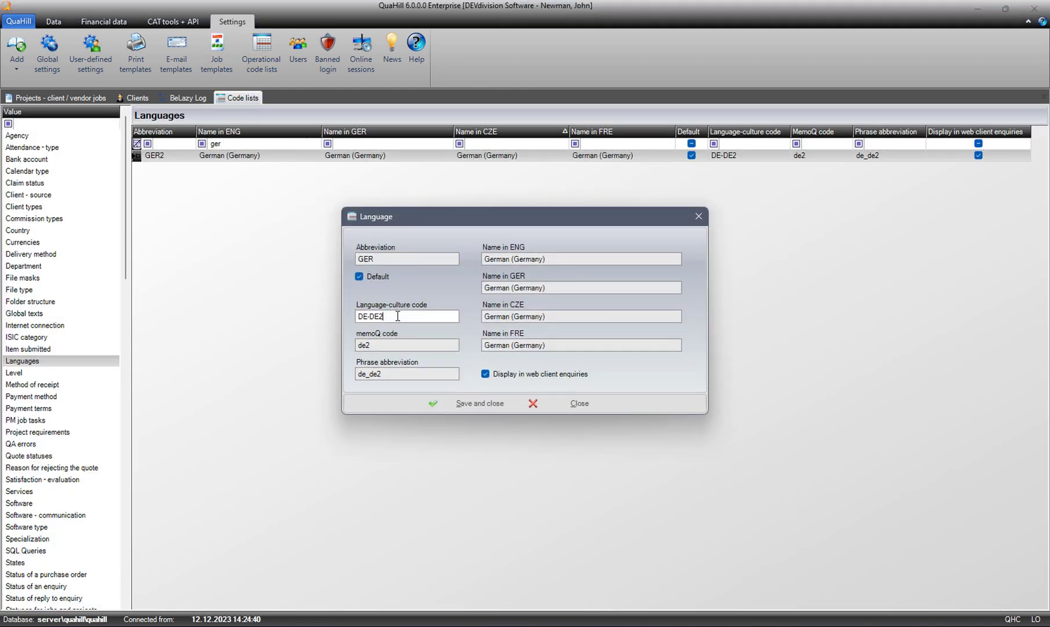
{"action": "key", "text": "BackSpace"}
Step: Set German (Germany)'s memoQ code to de and Phrase abbreviation to de_de, and save the language
{"action": "left_click", "coordinate": [398, 346]}
{"action": "key", "text": "BackSpace"}
{"action": "double_click", "coordinate": [399, 373]}
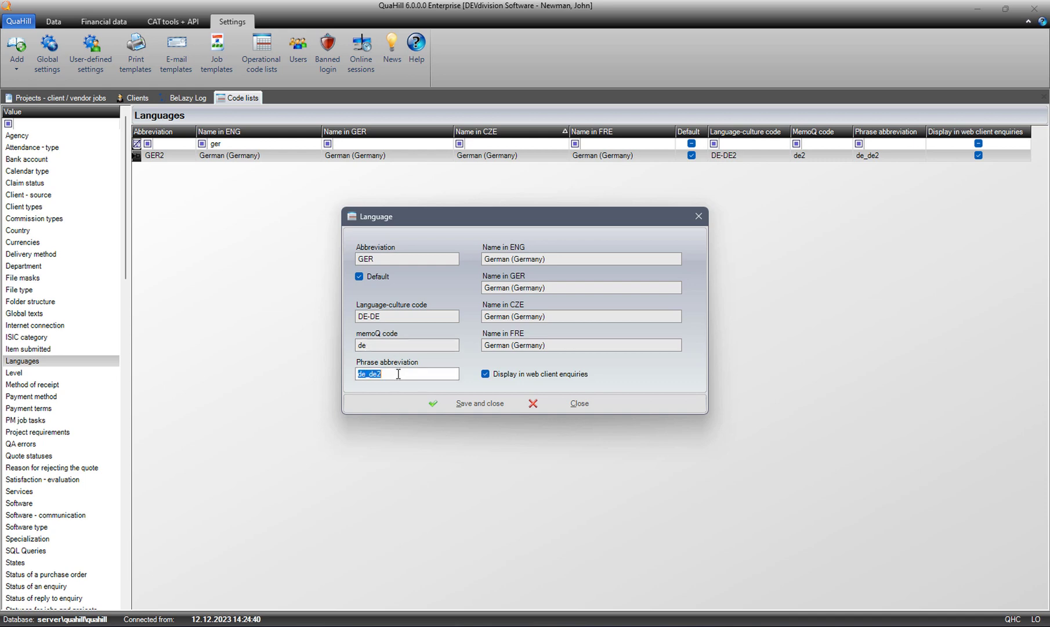
{"action": "left_click", "coordinate": [398, 374]}
{"action": "key", "text": "BackSpace"}
{"action": "left_click", "coordinate": [468, 405]}
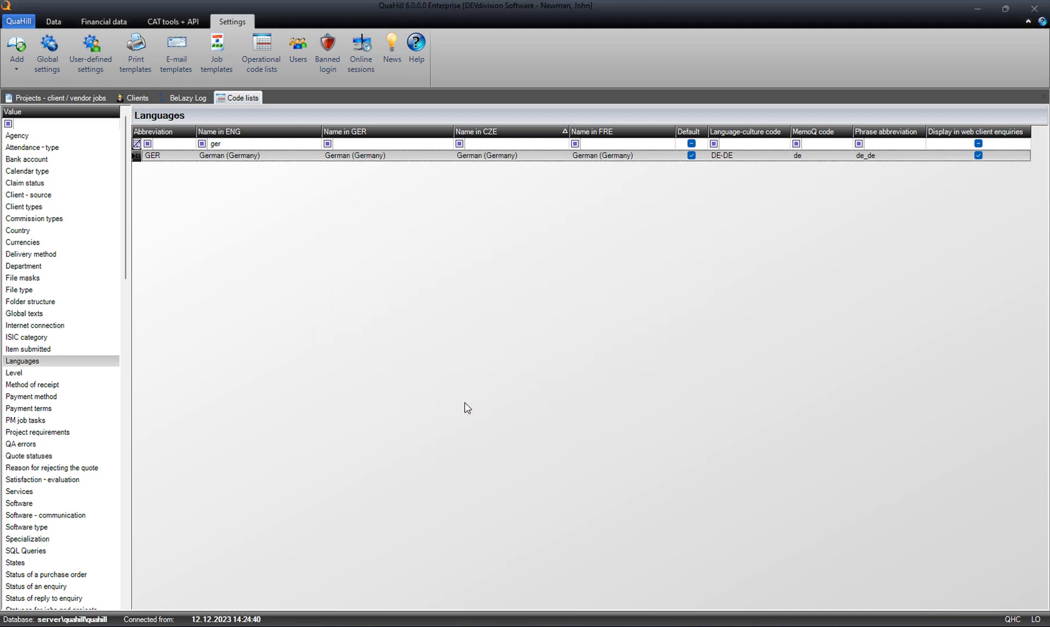
Step: Return to the BeLazy projects log and generate a new project from the BeLazy Test Client record
{"action": "left_click", "coordinate": [187, 99]}
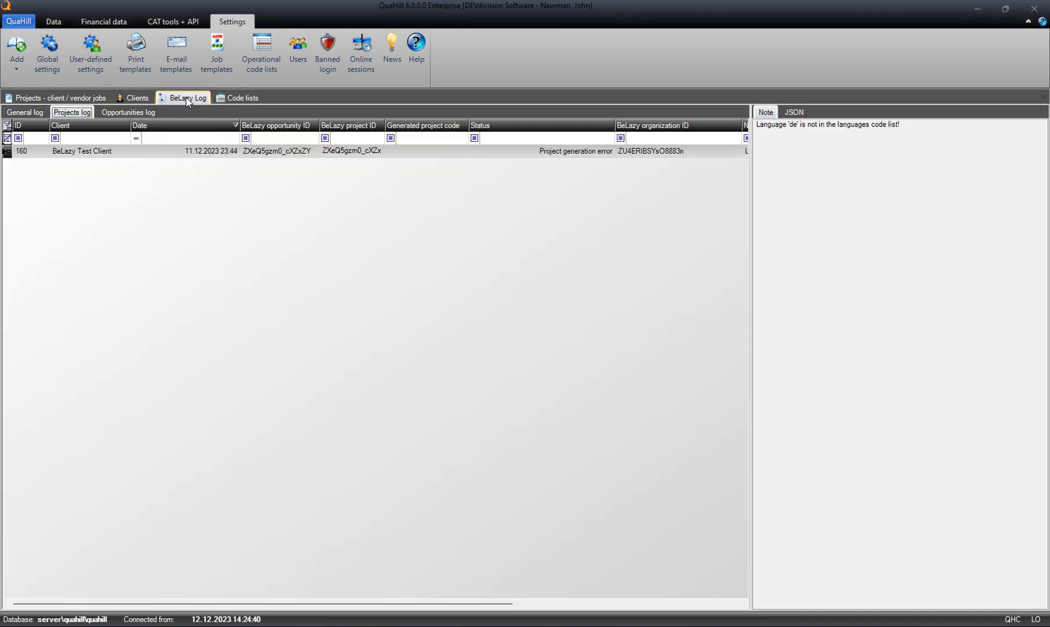
{"action": "right_click", "coordinate": [189, 153]}
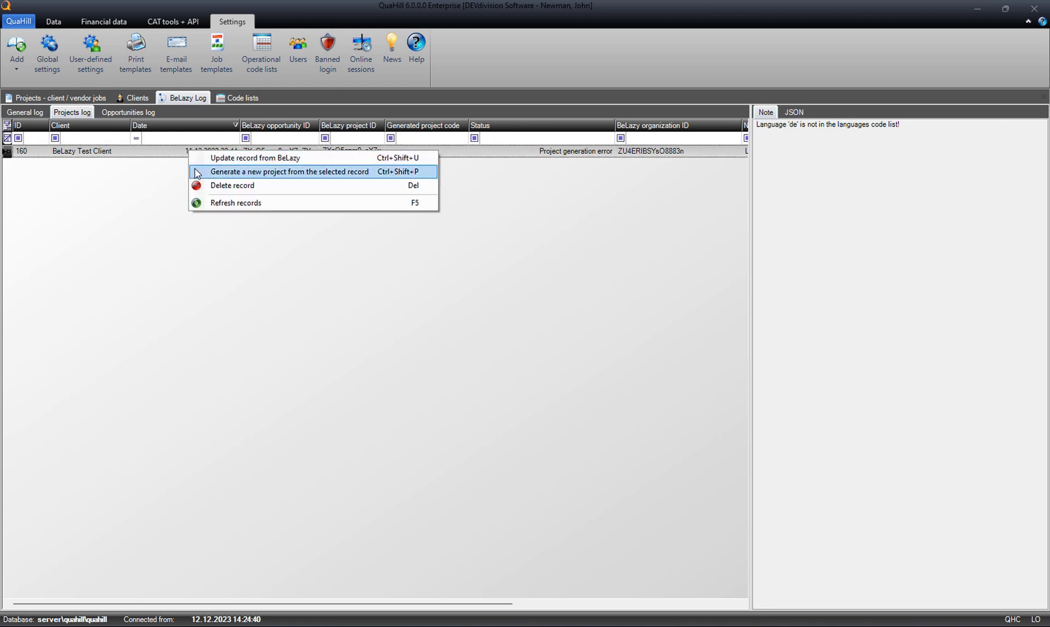
{"action": "left_click", "coordinate": [198, 172]}
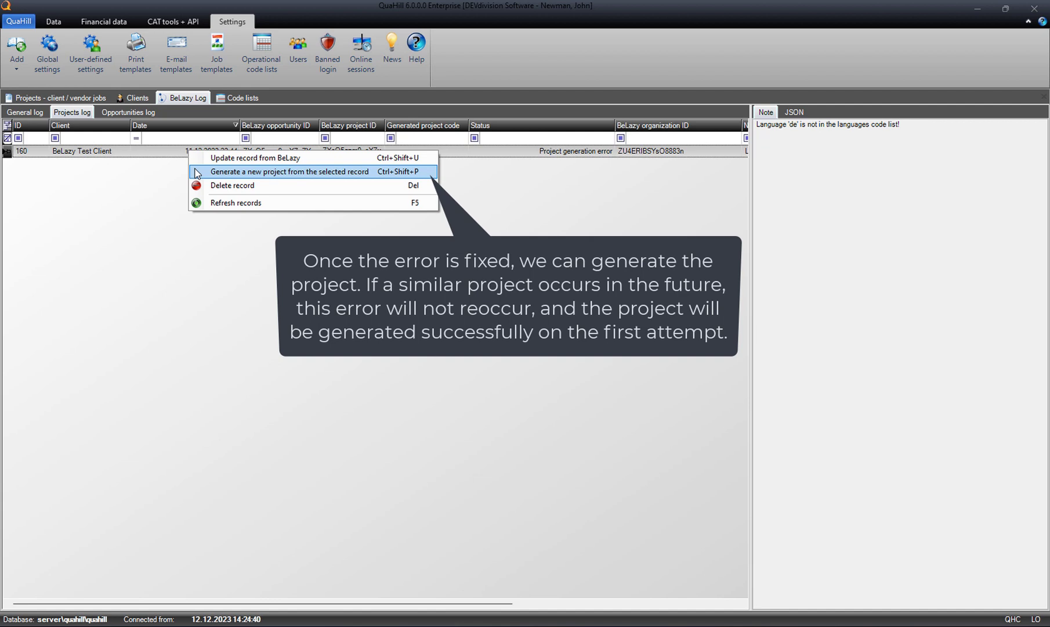
{"action": "left_click", "coordinate": [196, 172]}
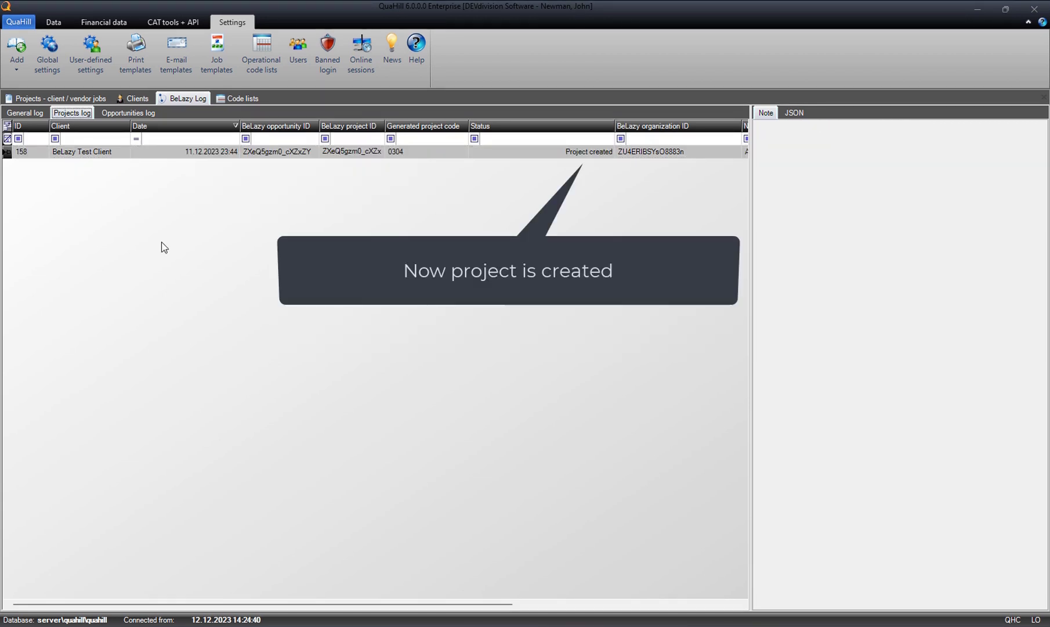
Step: Switch to the client and vendor jobs projects list and refresh its records
{"action": "left_click", "coordinate": [82, 100]}
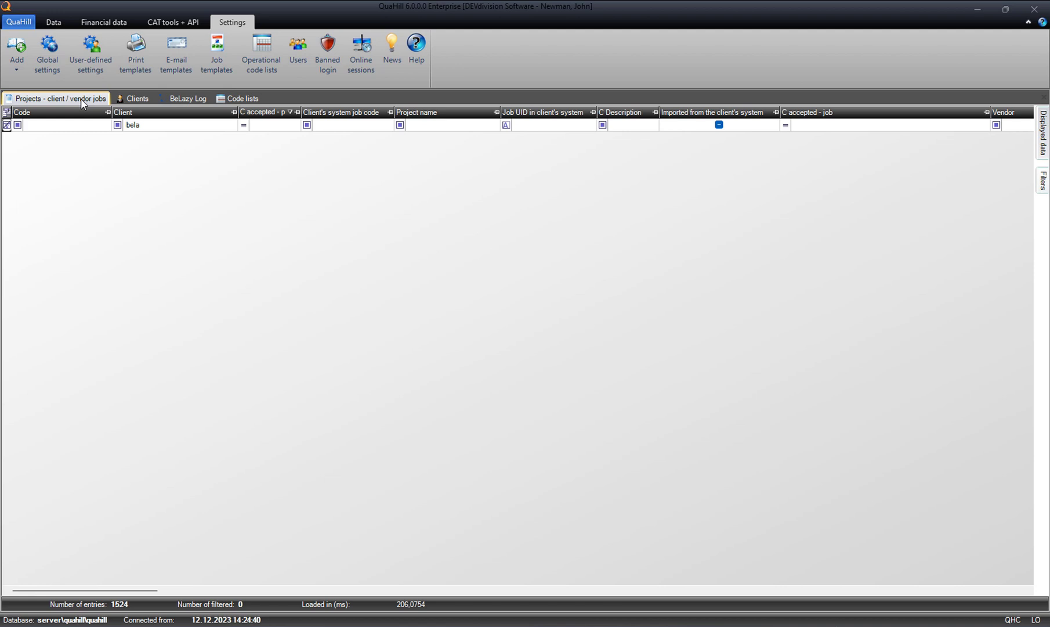
{"action": "right_click", "coordinate": [185, 216]}
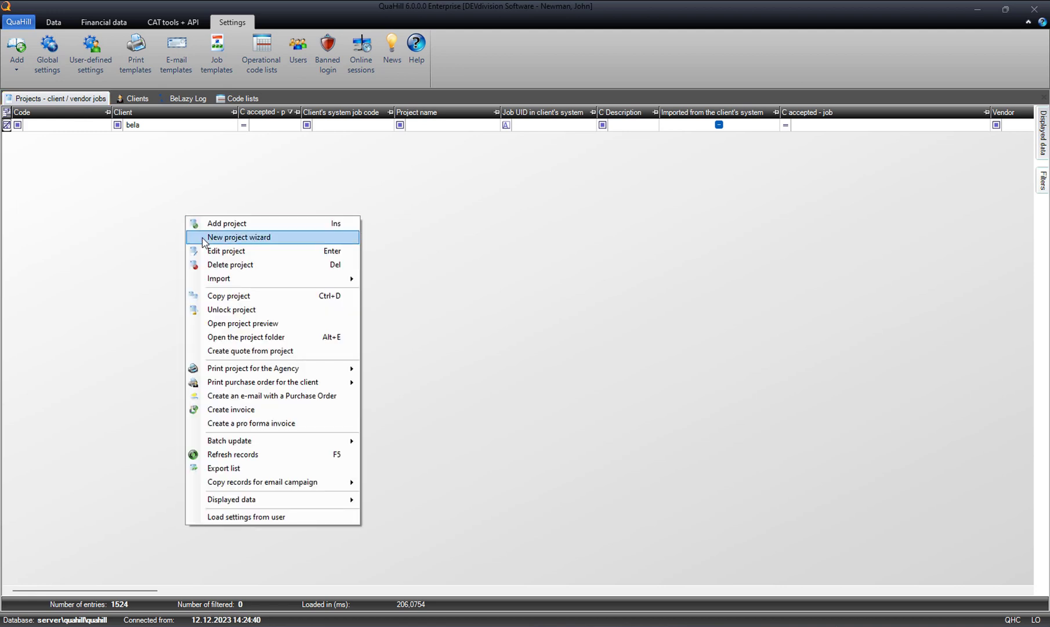
{"action": "left_click", "coordinate": [258, 454]}
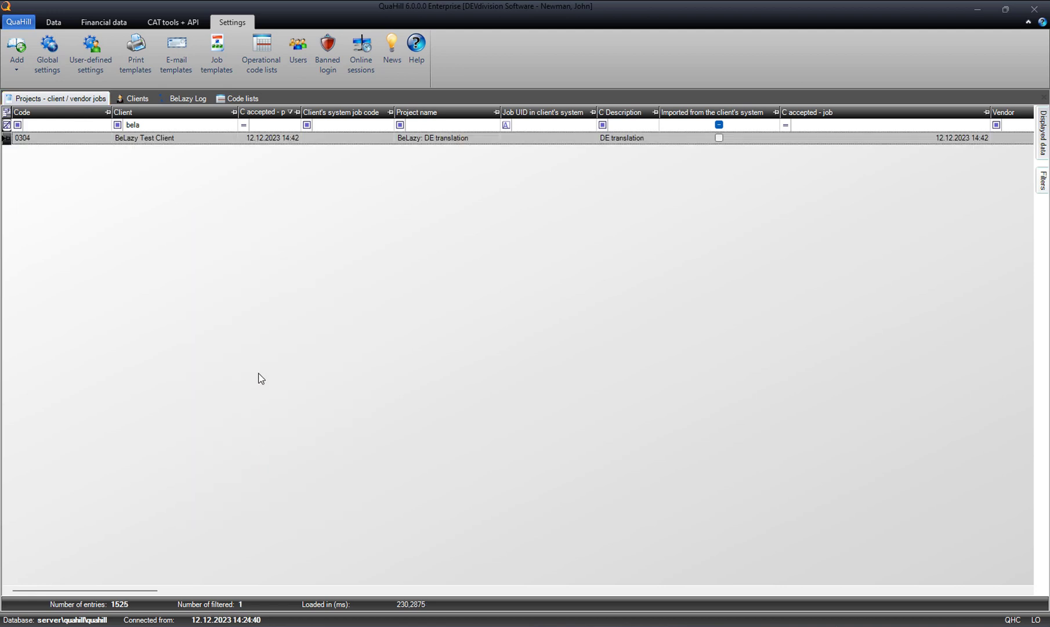
Step: Open the BeLazy: DE translation project and its client job, review their details, and save and close both
{"action": "double_click", "coordinate": [164, 142]}
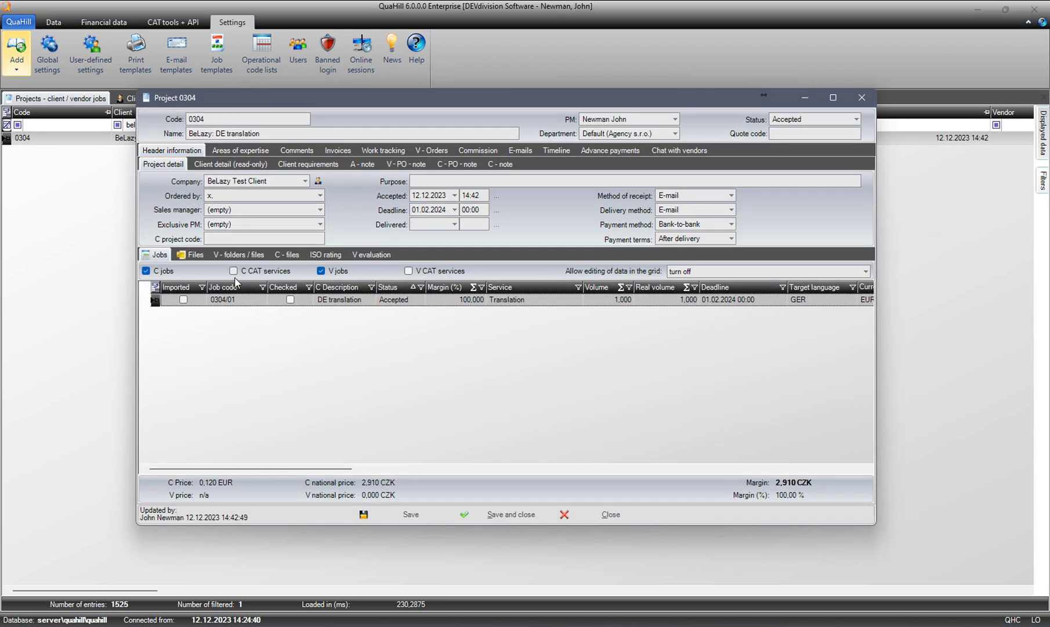
{"action": "double_click", "coordinate": [236, 308]}
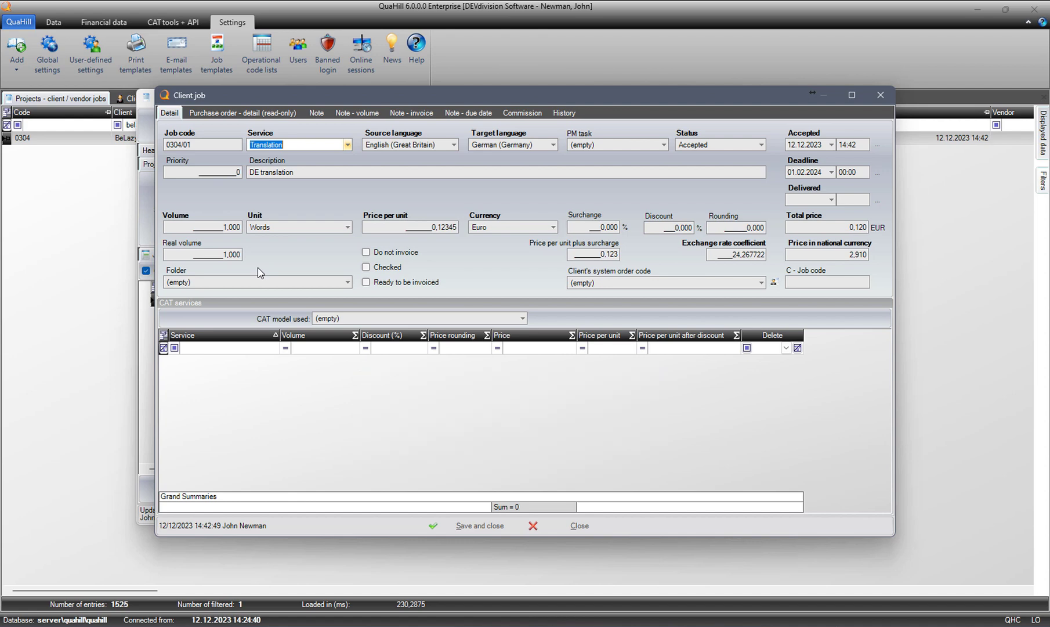
{"action": "left_click", "coordinate": [472, 522]}
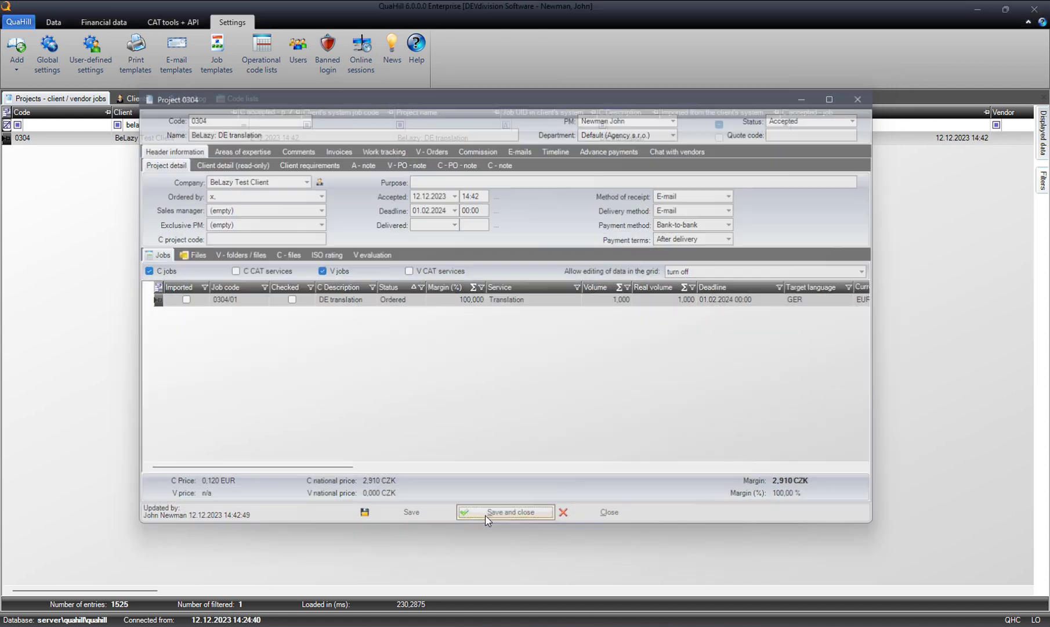
{"action": "left_click", "coordinate": [487, 517]}
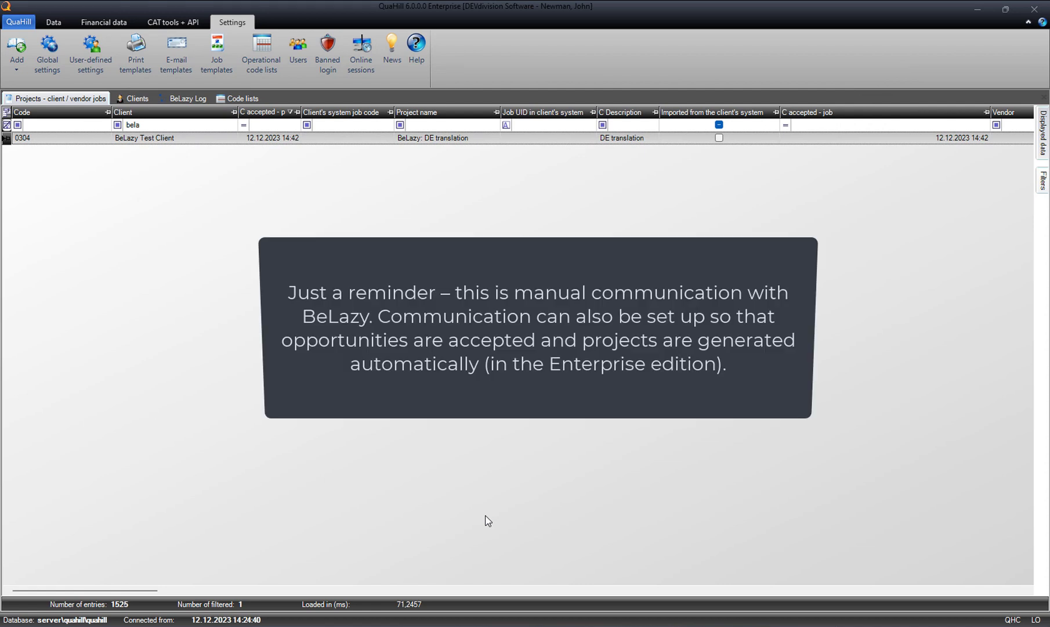